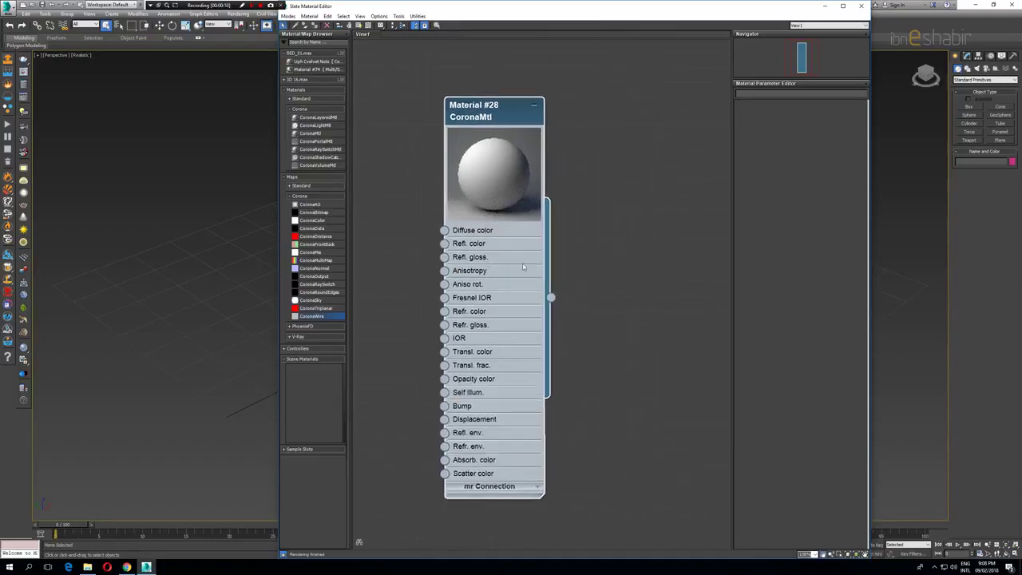
# Minimize the material editor and create a large Plane primitive on the grid in the perspective view.
pyautogui.doubleClick(495, 118)
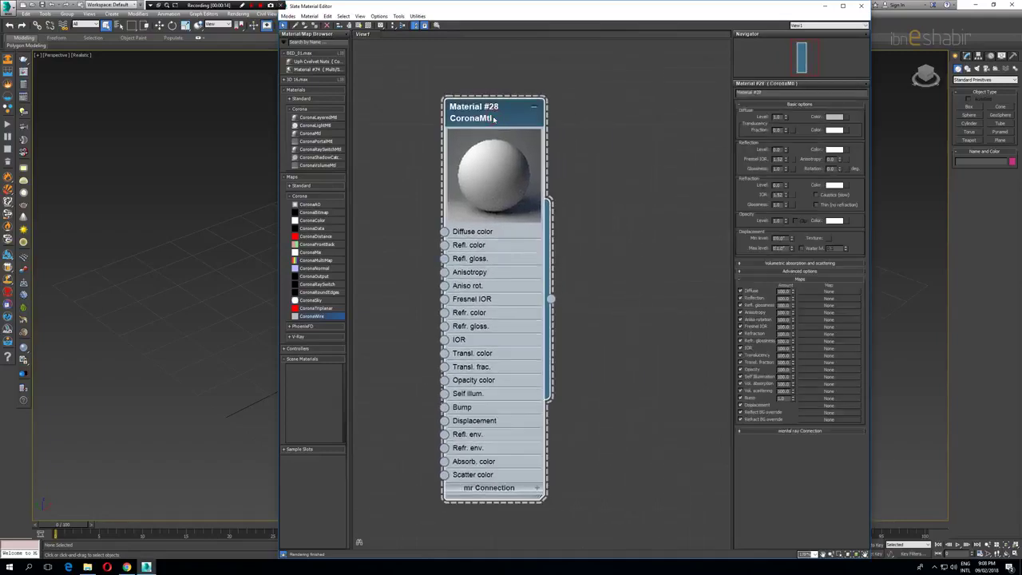
pyautogui.click(826, 7)
pyautogui.click(1001, 140)
pyautogui.moveTo(663, 227); pyautogui.dragTo(829, 205)
pyautogui.rightClick(736, 206)
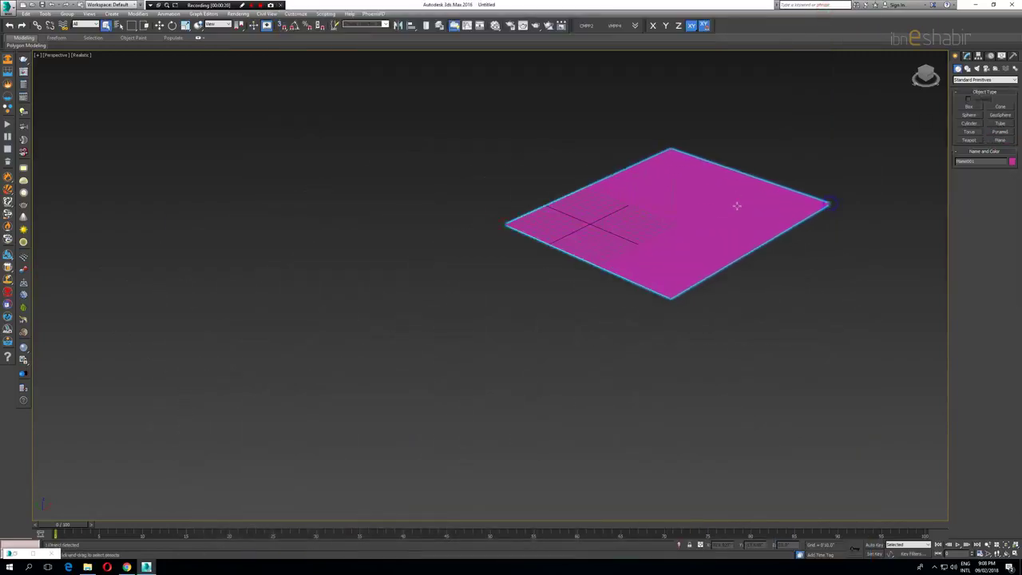
pyautogui.scroll(-3, 541, 199)
pyautogui.moveTo(737, 206); pyautogui.dragTo(487, 178, button='middle')
pyautogui.press('w')
pyautogui.press('z')
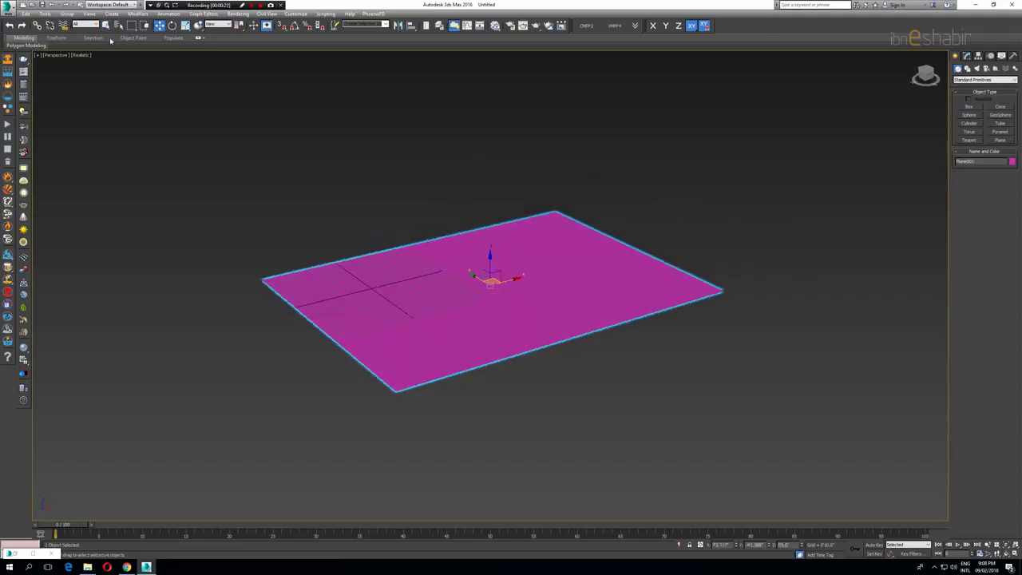
# Start merging an external 3ds Max scene and browse to the MAX folder of INTERIOR_PROJECT_01.
pyautogui.click(10, 9)
pyautogui.moveTo(50, 119)
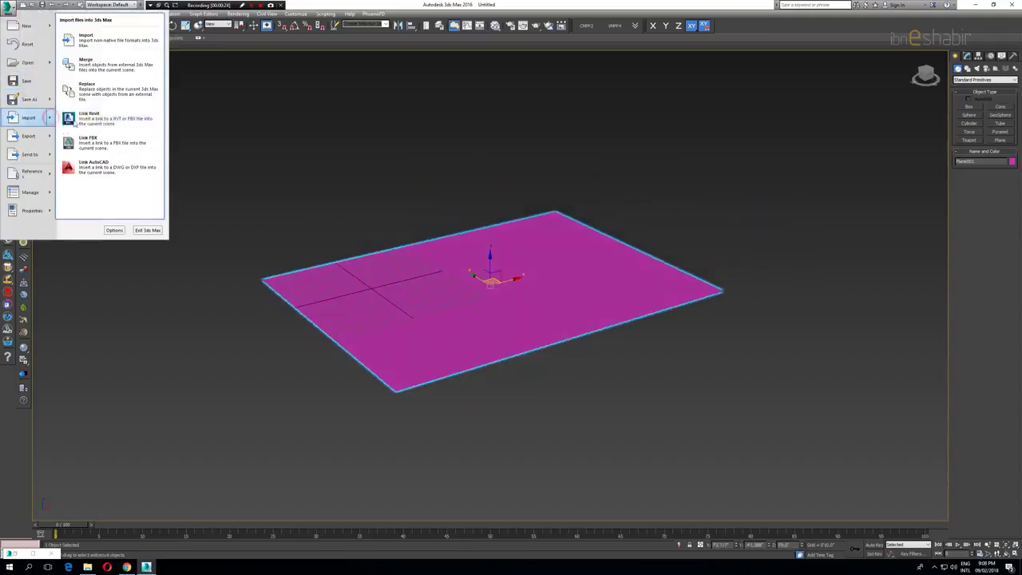
pyautogui.click(88, 64)
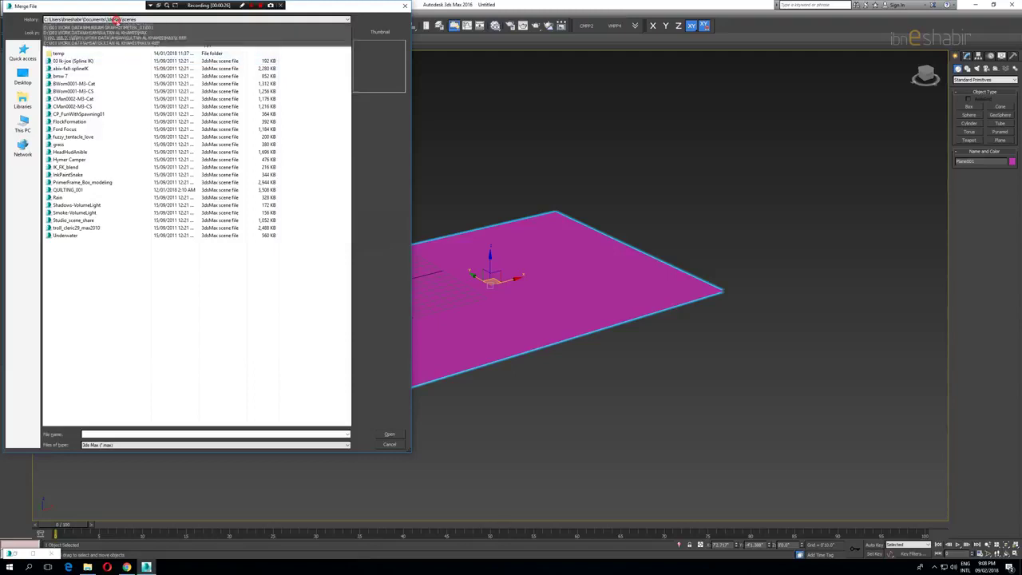
pyautogui.click(115, 19)
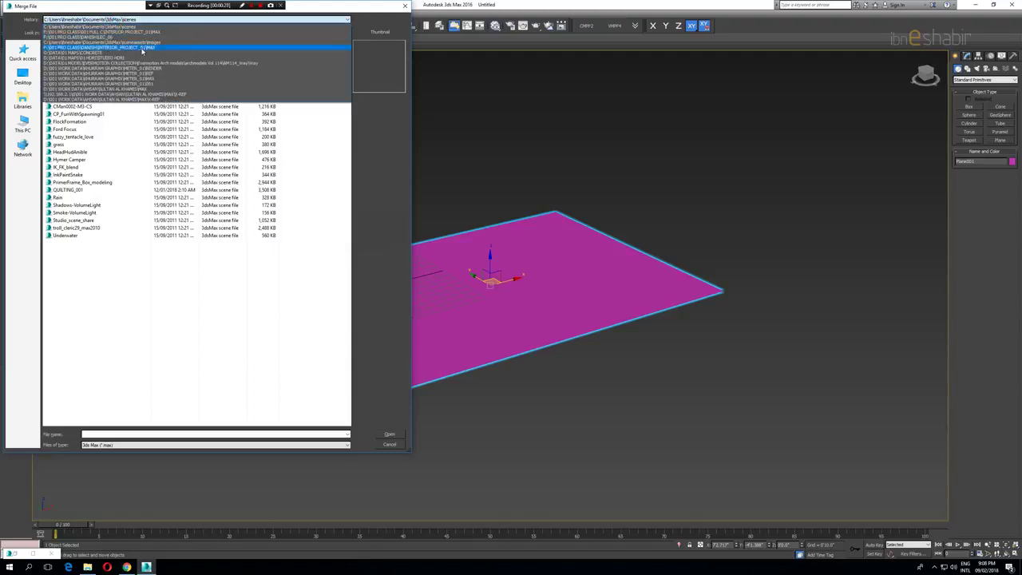
pyautogui.click(142, 48)
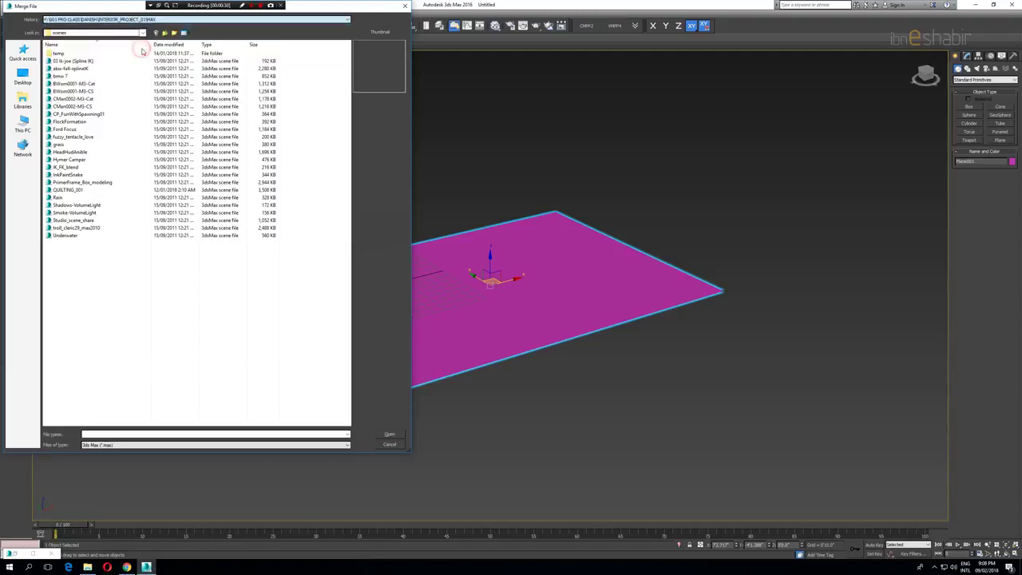
pyautogui.click(165, 33)
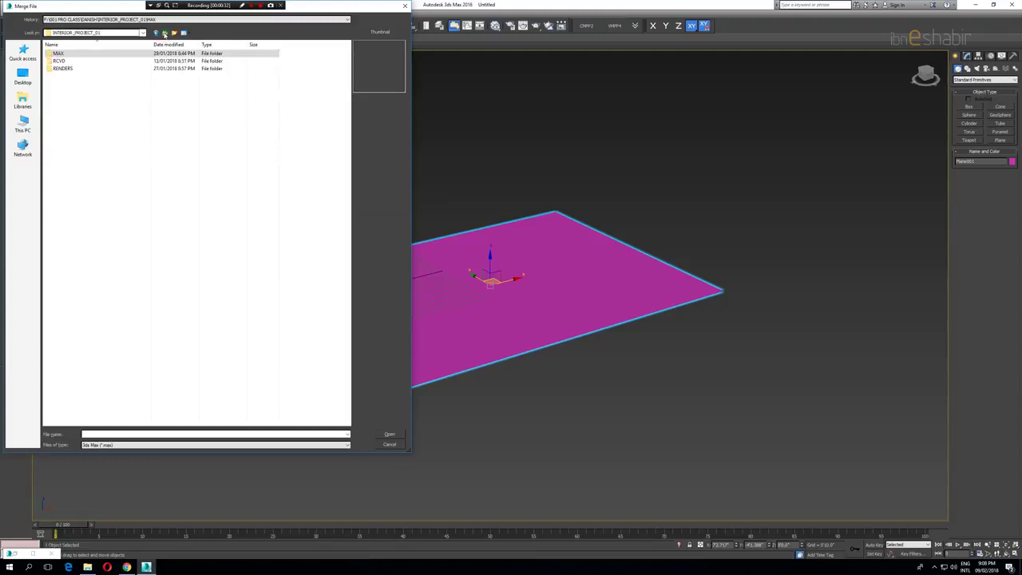
pyautogui.doubleClick(91, 53)
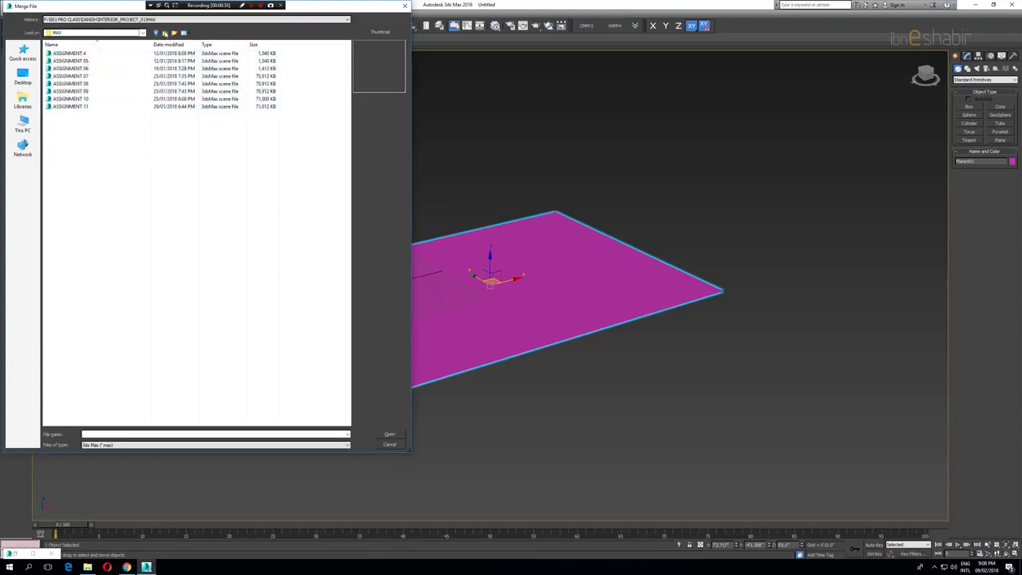
# Locate the MAT scene file and merge its Archmodels_114_16 coffee grinder into the scene.
pyautogui.click(164, 33)
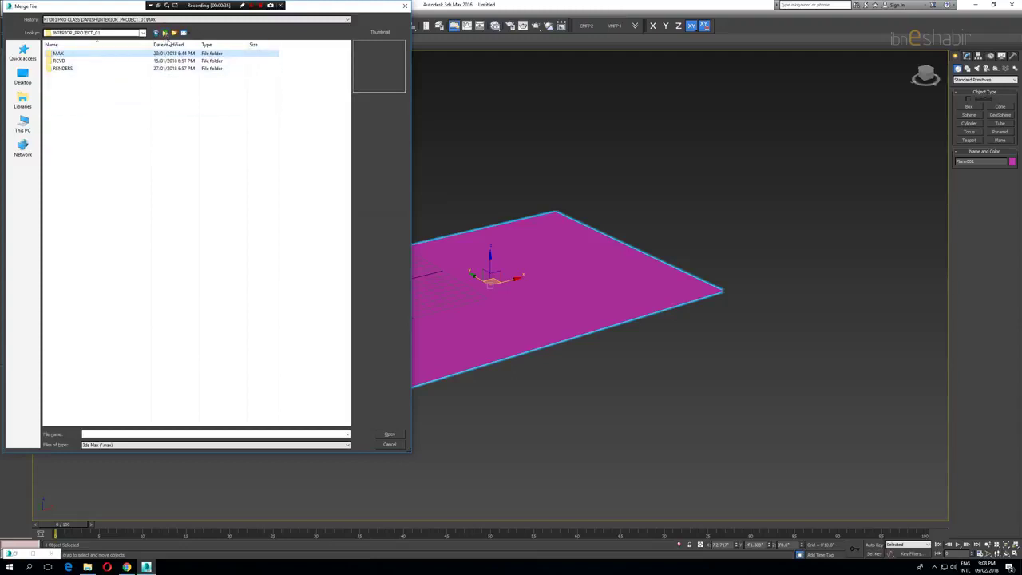
pyautogui.click(173, 35)
pyautogui.click(165, 34)
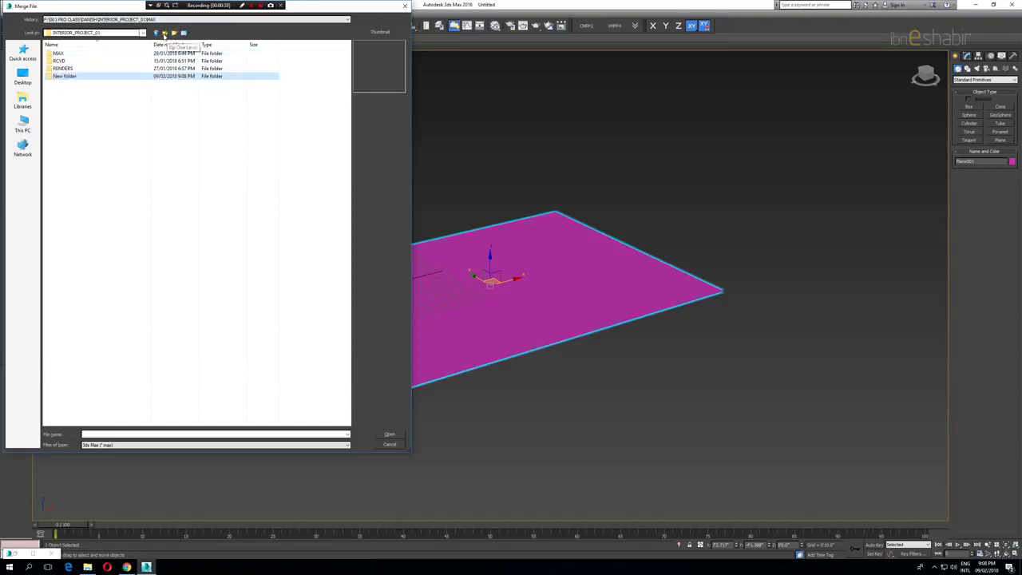
pyautogui.doubleClick(72, 109)
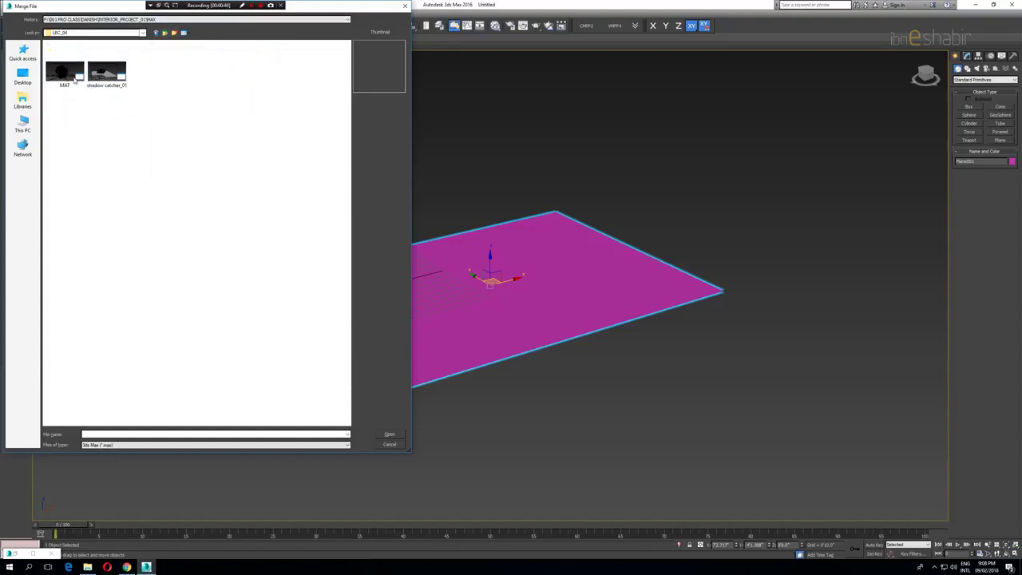
pyautogui.doubleClick(67, 76)
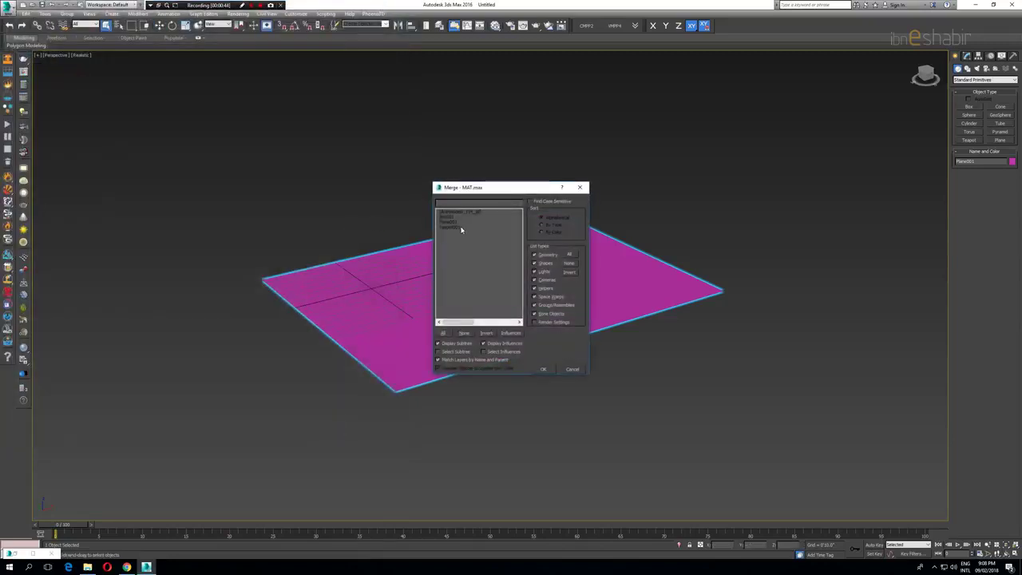
pyautogui.doubleClick(468, 213)
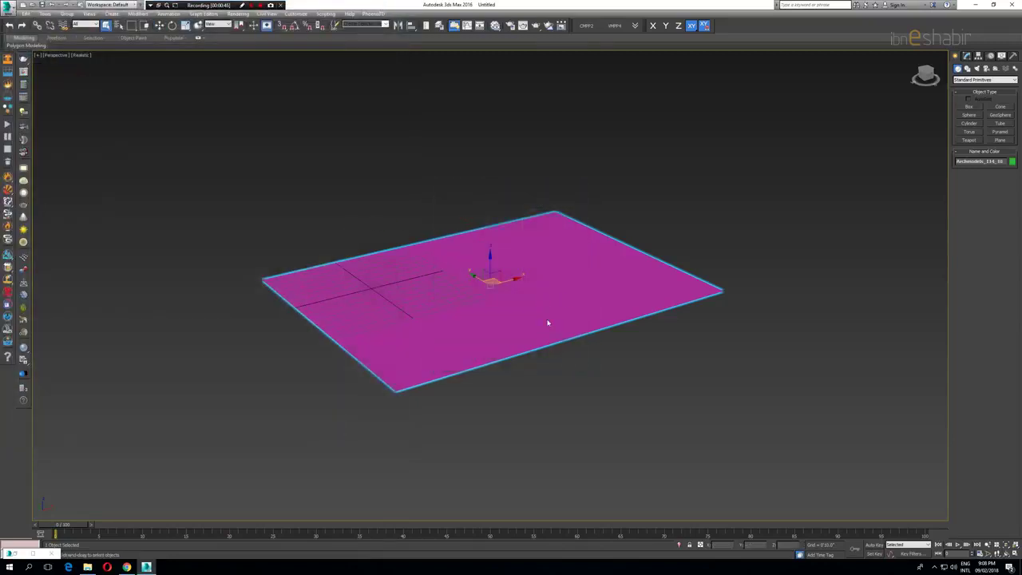
pyautogui.press('z')
pyautogui.keyDown('alt'); pyautogui.moveTo(469, 328); pyautogui.dragTo(431, 320, button='middle'); pyautogui.keyUp('alt')
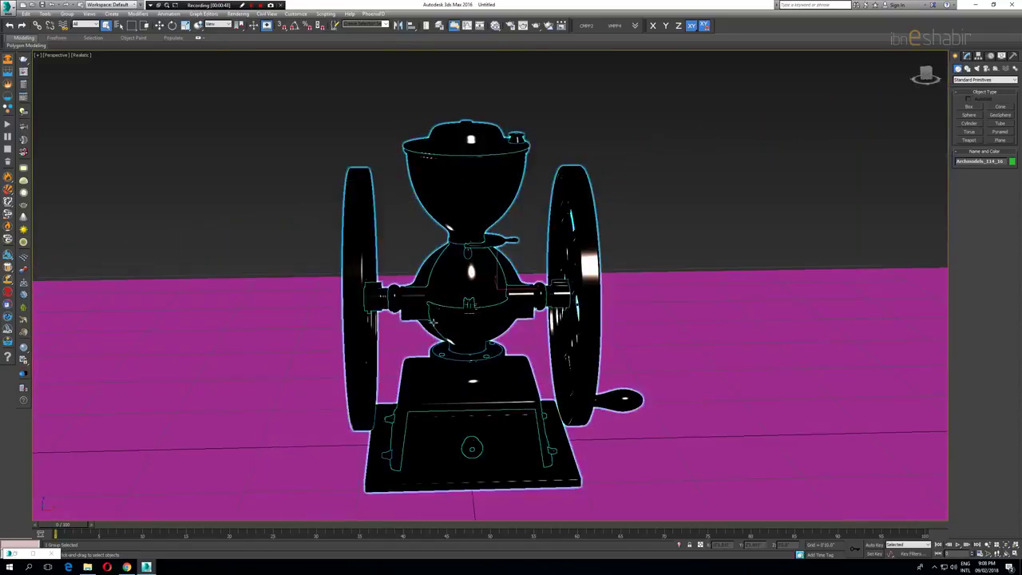
# Center the plane beneath the grinder by setting its absolute X and Y world position to 0.
pyautogui.scroll(-10, 440, 324)
pyautogui.click(532, 353)
pyautogui.rightClick(159, 27)
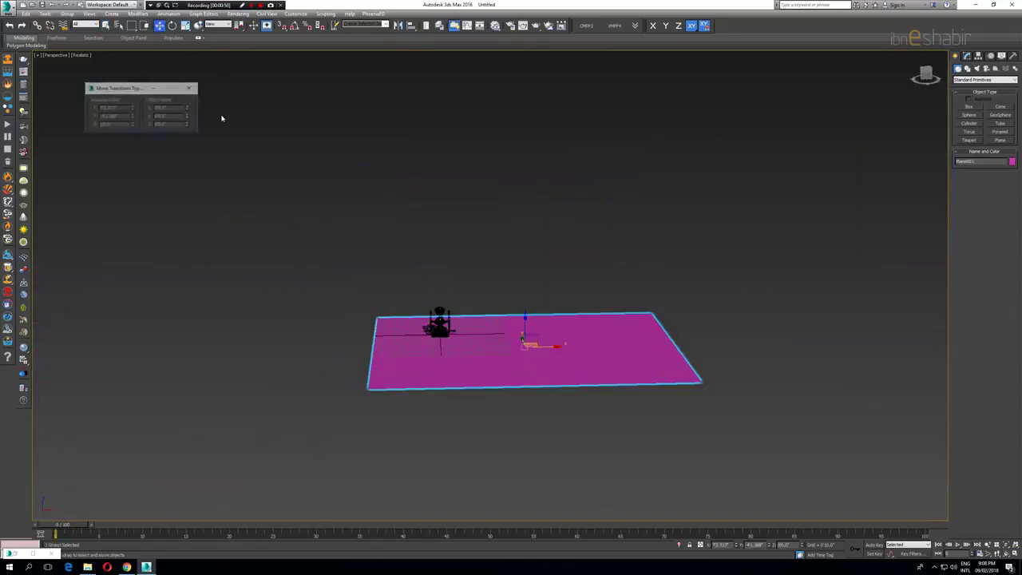
pyautogui.rightClick(133, 109)
pyautogui.rightClick(133, 117)
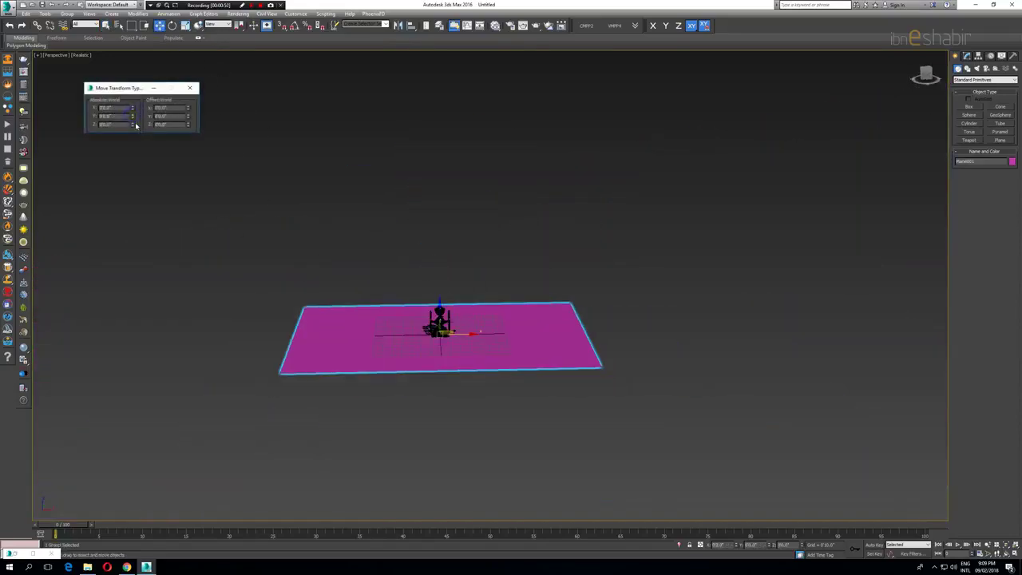
pyautogui.click(189, 87)
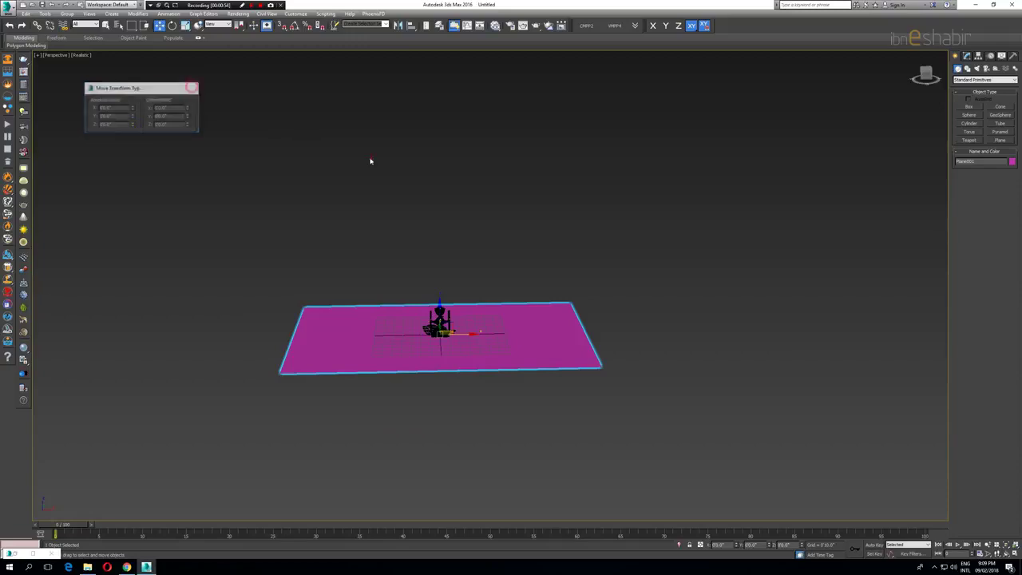
# Assign the existing CoronaMtl to the coffee grinder and rename the material metals.
pyautogui.click(370, 161)
pyautogui.click(444, 328)
pyautogui.press('z')
pyautogui.keyDown('alt'); pyautogui.moveTo(450, 338); pyautogui.dragTo(495, 345, button='middle'); pyautogui.keyUp('alt')
pyautogui.scroll(-5, 495, 345)
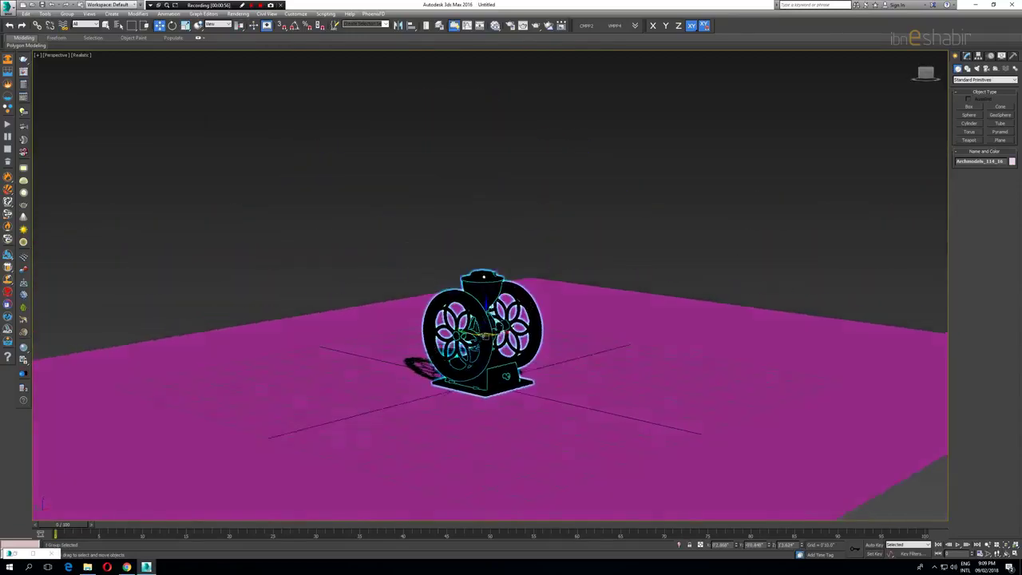
pyautogui.press('m')
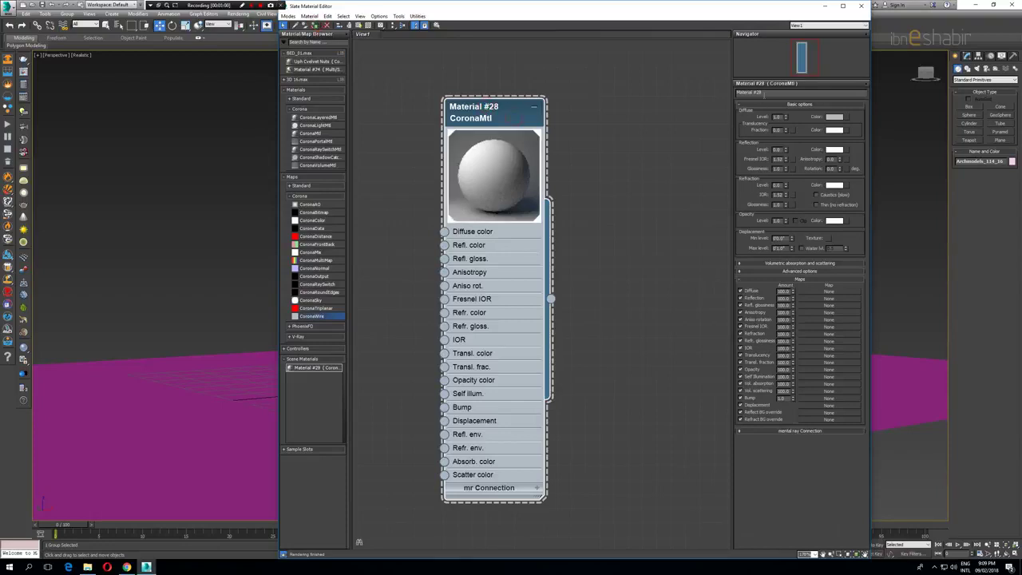
pyautogui.write('metals')
pyautogui.press('Return')
# Create a CoronaSun high above the plane targeted at the grinder, and add the CoronaSky environment.
pyautogui.moveTo(603, 10); pyautogui.dragTo(838, 171)
pyautogui.keyDown('alt'); pyautogui.moveTo(386, 298); pyautogui.dragTo(283, 278, button='middle'); pyautogui.keyUp('alt')
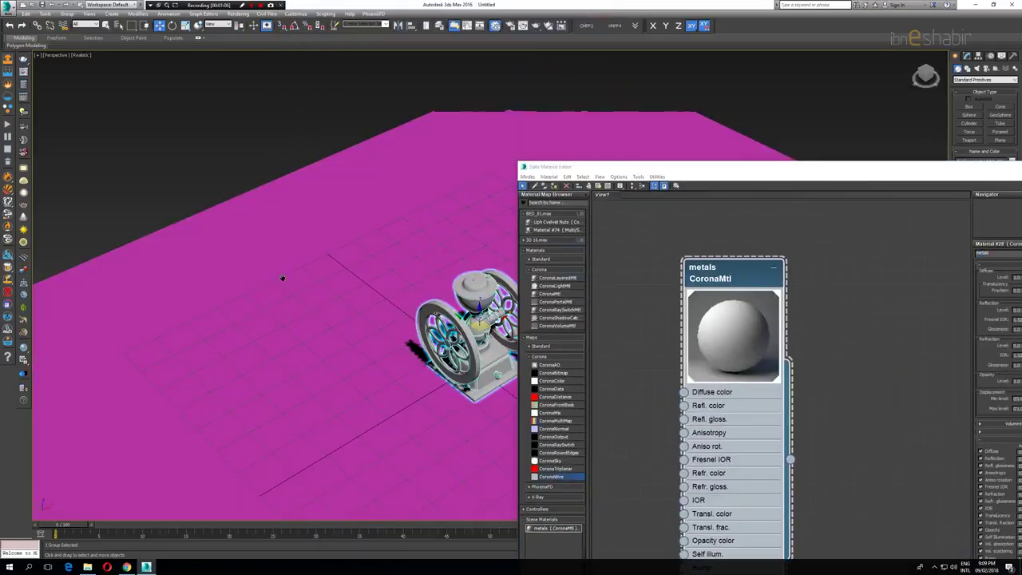
pyautogui.scroll(-6, 269, 255)
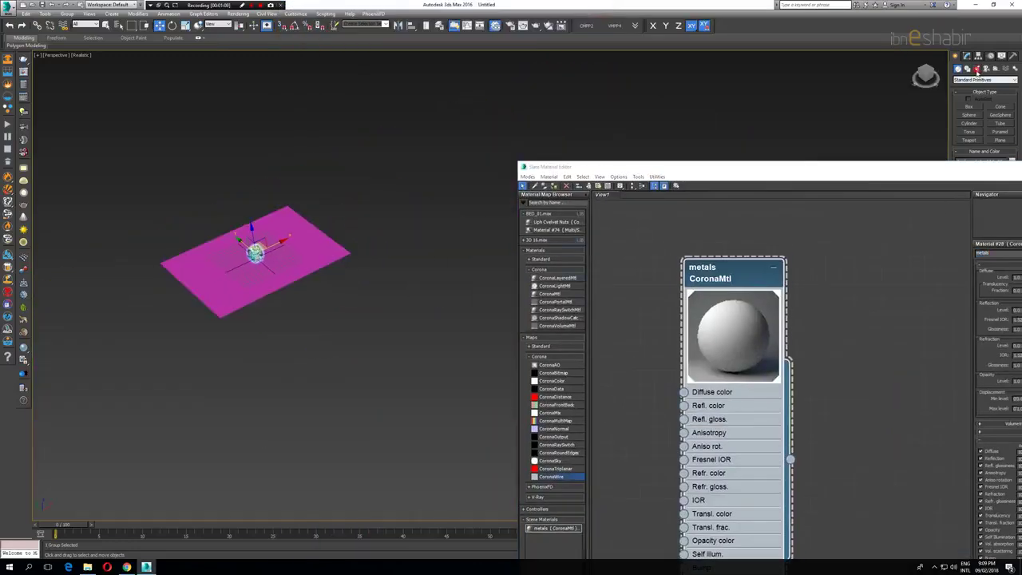
pyautogui.click(977, 69)
pyautogui.click(985, 80)
pyautogui.click(971, 97)
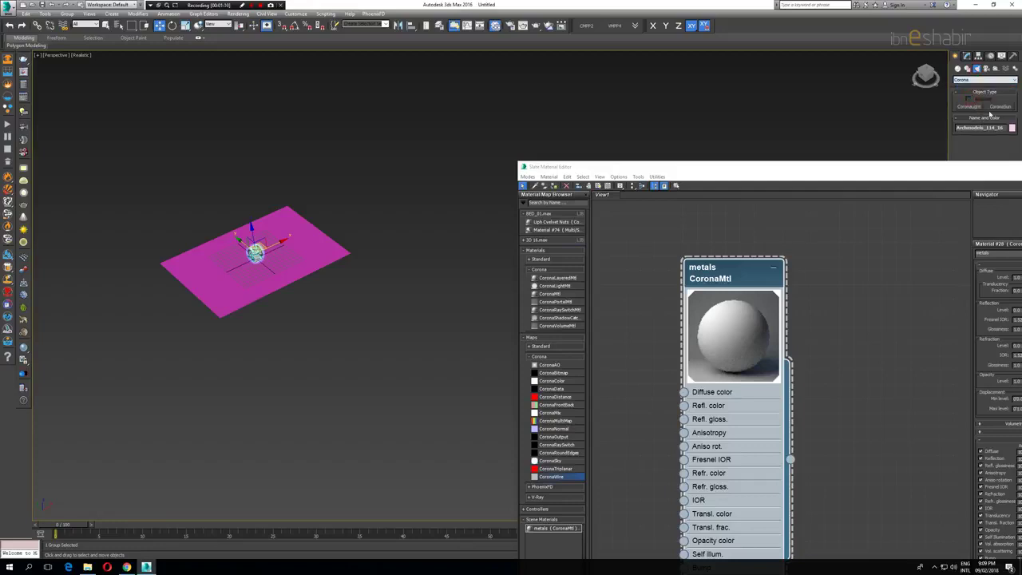
pyautogui.click(1000, 106)
pyautogui.click(461, 110)
pyautogui.moveTo(258, 247); pyautogui.dragTo(255, 251)
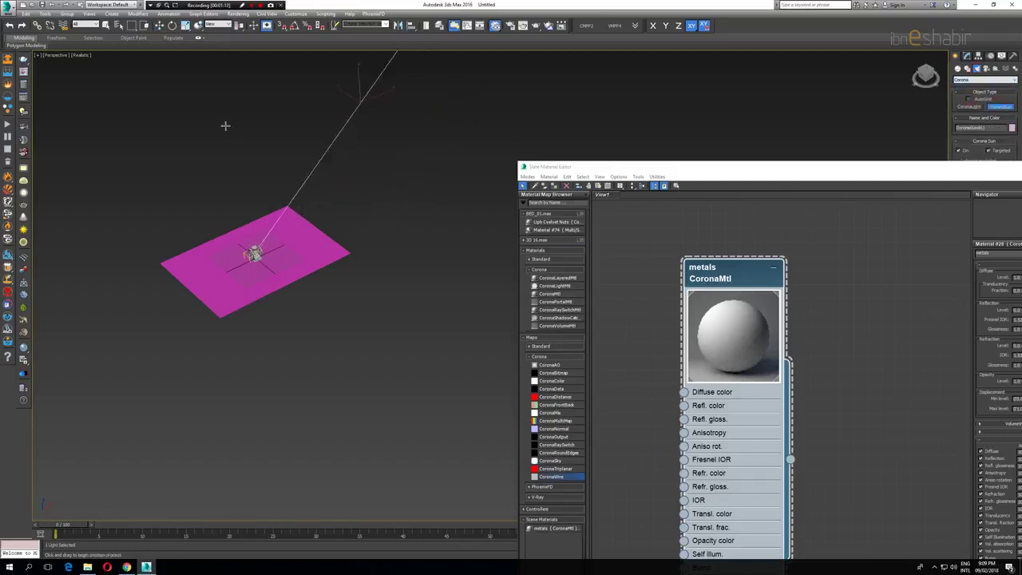
pyautogui.click(155, 60)
pyautogui.rightClick(155, 60)
pyautogui.click(967, 55)
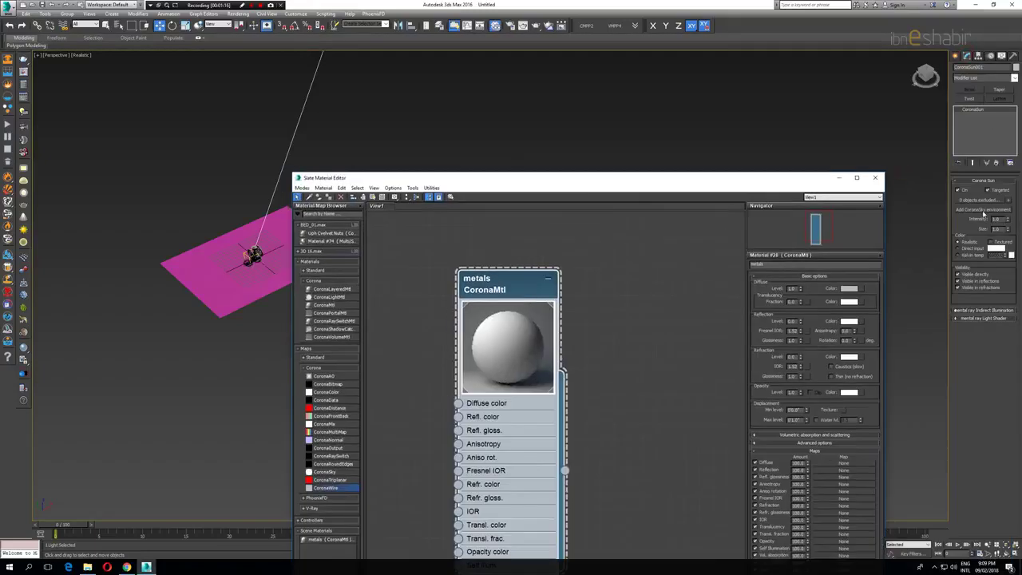
pyautogui.click(984, 210)
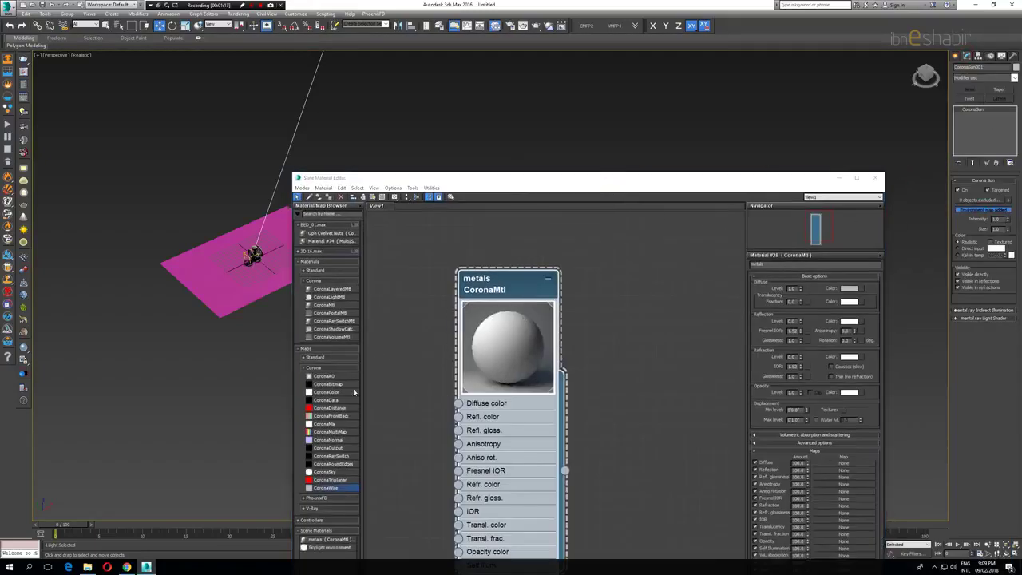
# Create a second CoronaMtl named base and assign it to the plane.
pyautogui.moveTo(330, 305); pyautogui.dragTo(639, 301)
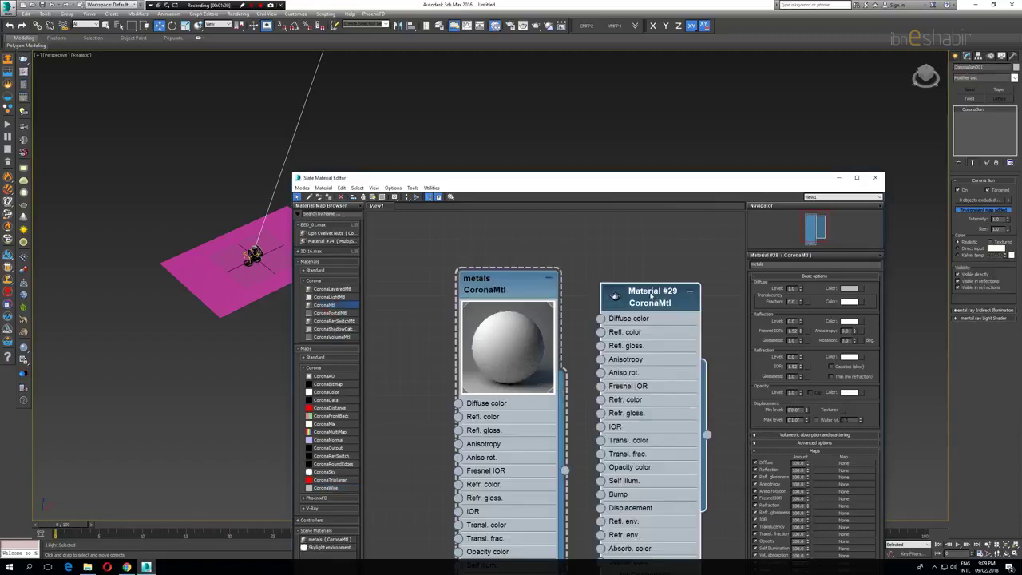
pyautogui.doubleClick(651, 297)
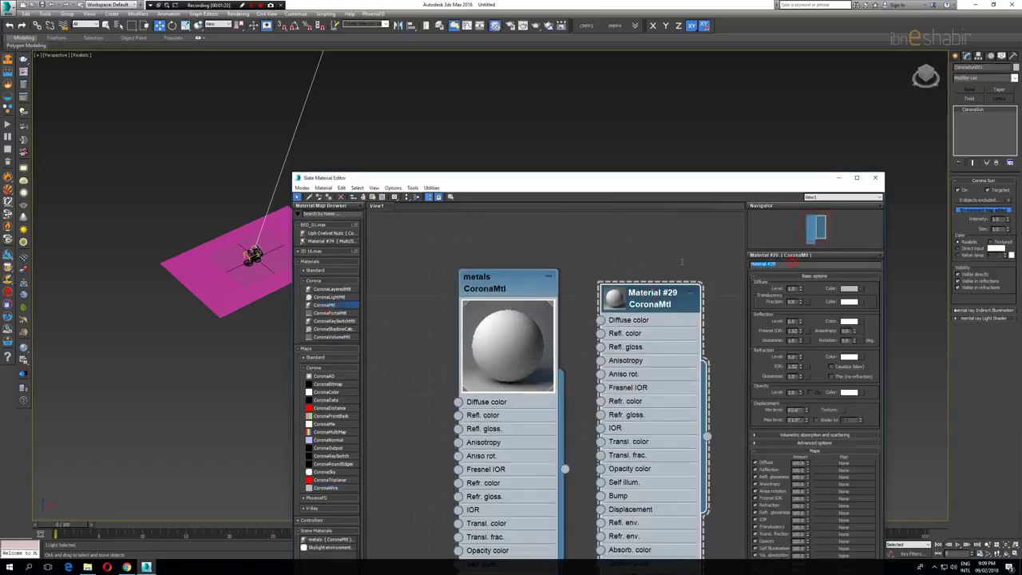
pyautogui.write('base')
pyautogui.click(259, 281)
pyautogui.click(672, 297)
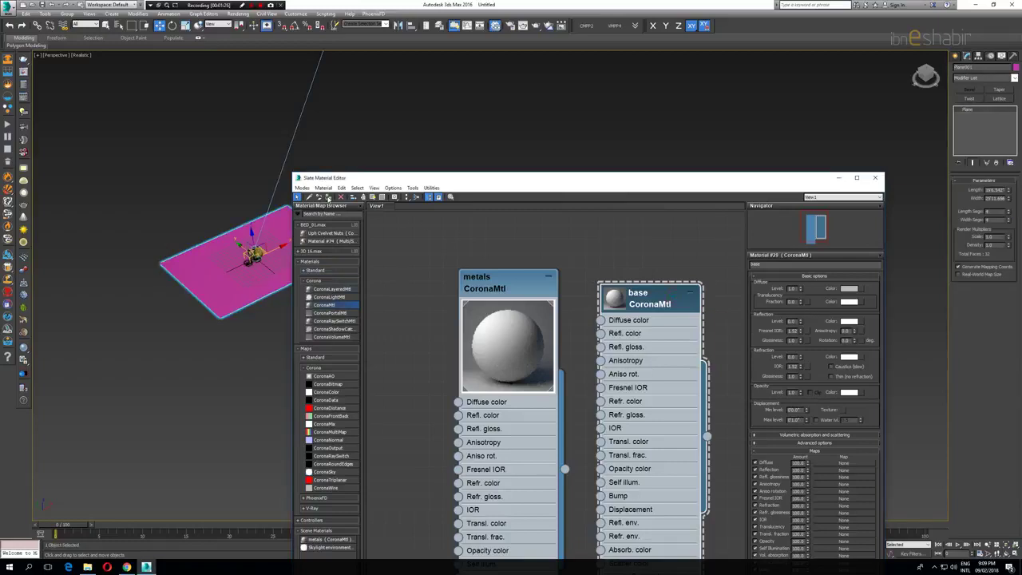
pyautogui.click(328, 198)
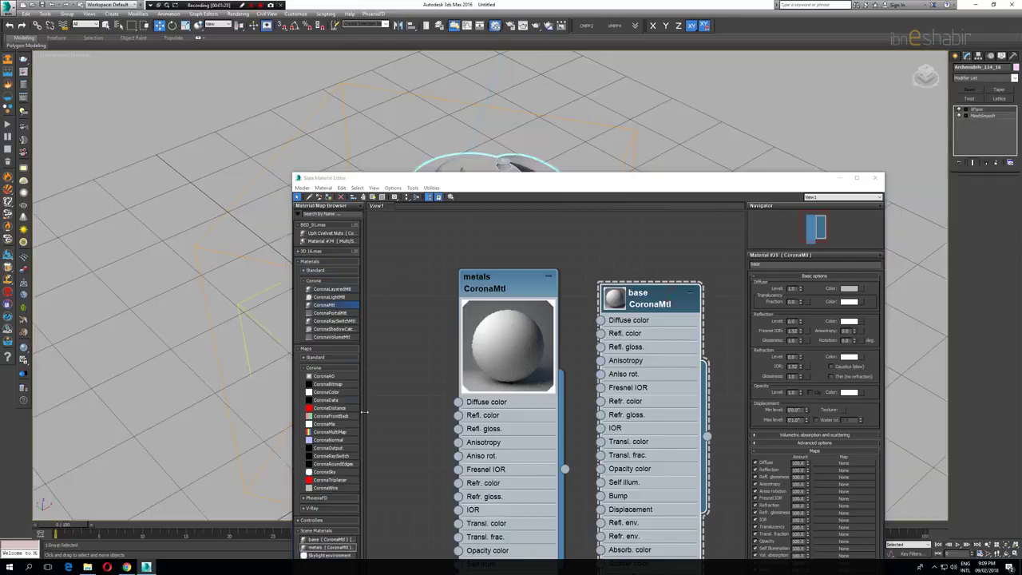
# Frame the coffee grinder in the perspective view and start a Corona interactive render from the render setup.
pyautogui.moveTo(614, 186); pyautogui.dragTo(649, 399)
pyautogui.keyDown('alt'); pyautogui.moveTo(528, 292); pyautogui.dragTo(482, 193, button='middle'); pyautogui.keyUp('alt')
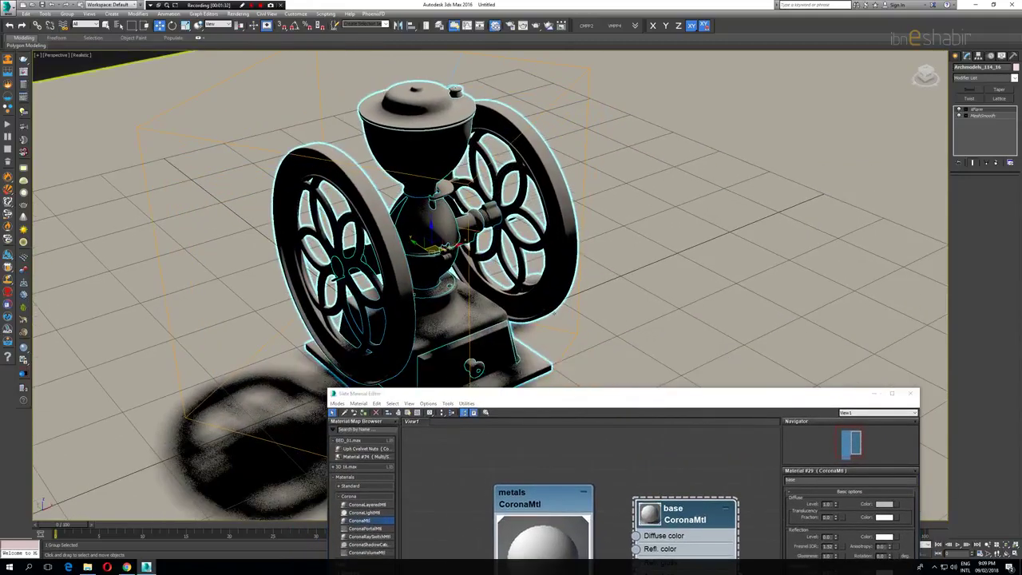
pyautogui.moveTo(437, 226); pyautogui.dragTo(329, 197, button='middle')
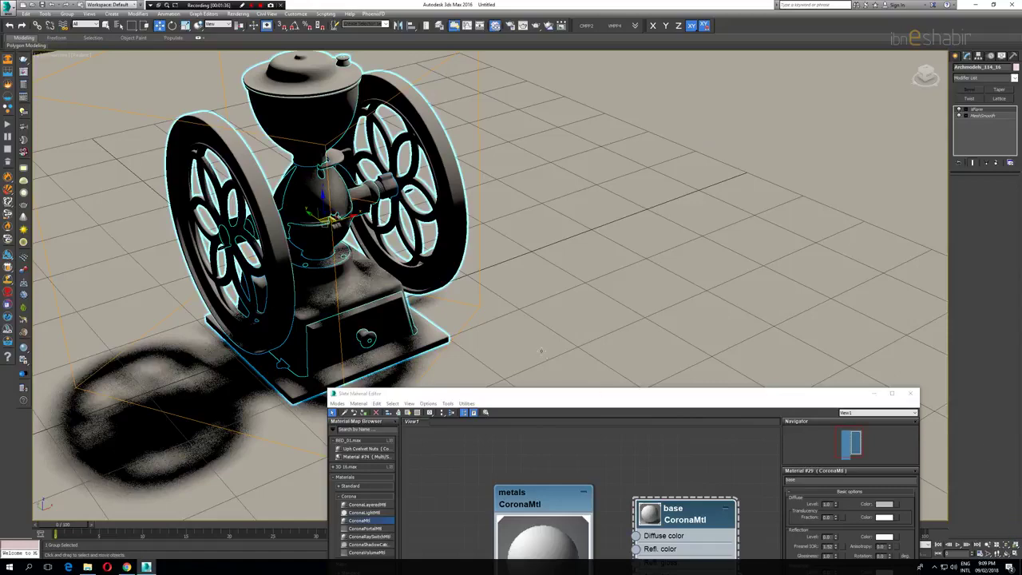
pyautogui.moveTo(454, 239); pyautogui.dragTo(378, 247, button='middle')
pyautogui.moveTo(533, 398); pyautogui.dragTo(549, 261)
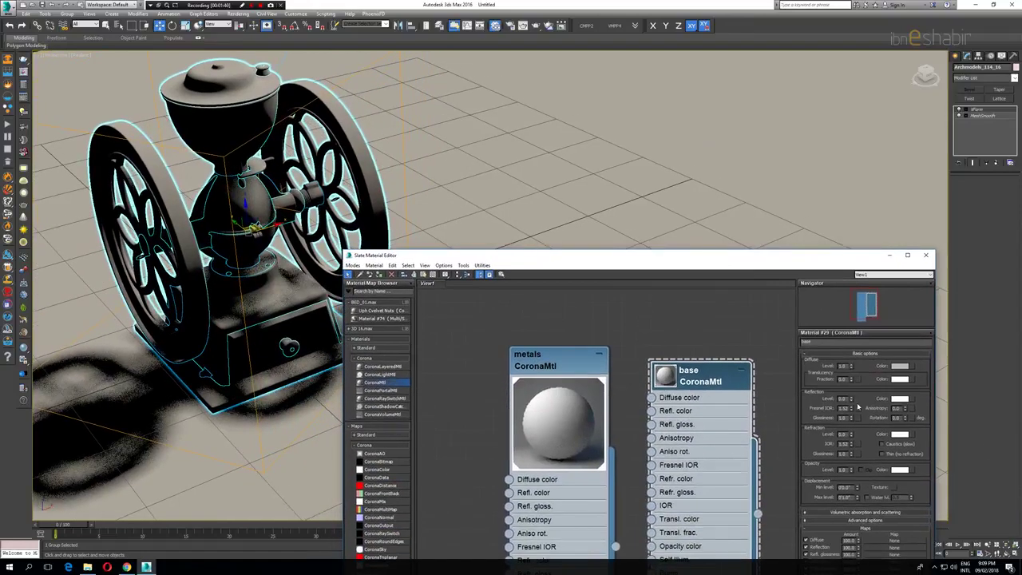
pyautogui.click(511, 26)
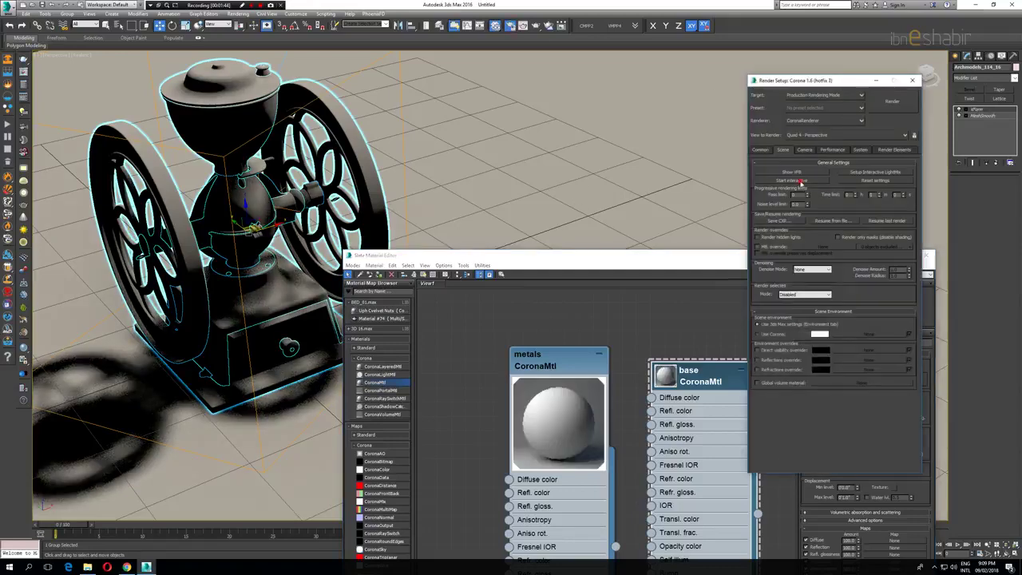
pyautogui.click(801, 182)
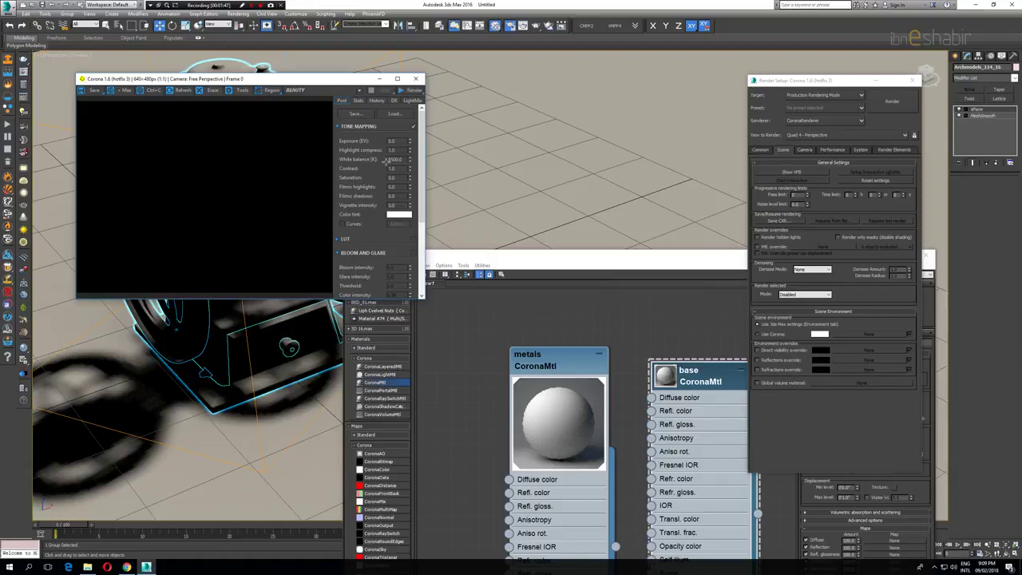
# Set the render's exposure to -5 EV and move the frame buffer window above the material editor.
pyautogui.doubleClick(394, 142)
pyautogui.write('-5')
pyautogui.press('Return')
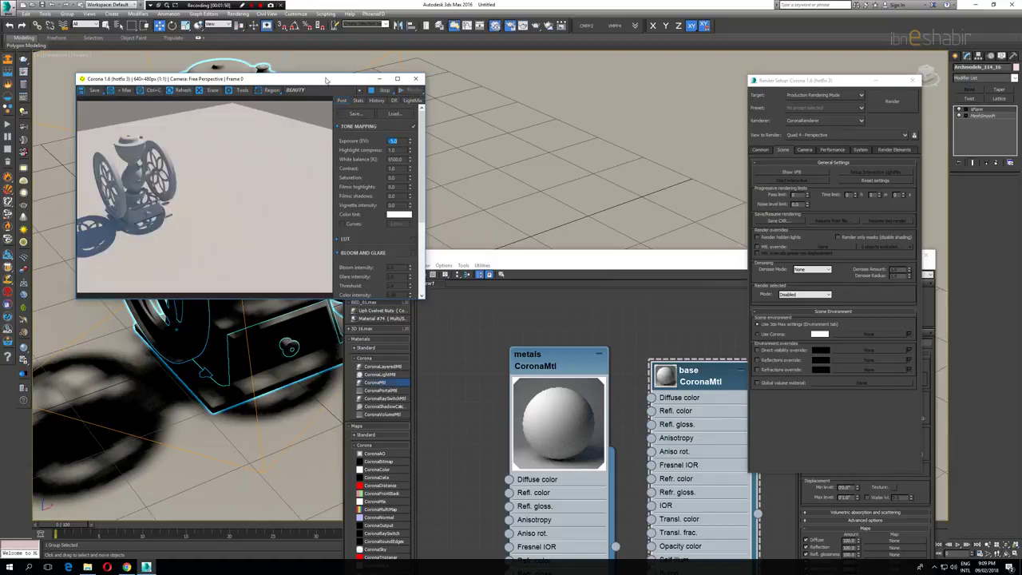
pyautogui.moveTo(326, 80); pyautogui.dragTo(653, 40)
# Reframe the perspective view to a low angle so the whole coffee grinder fills the interactive render.
pyautogui.moveTo(294, 229); pyautogui.dragTo(576, 257, button='middle')
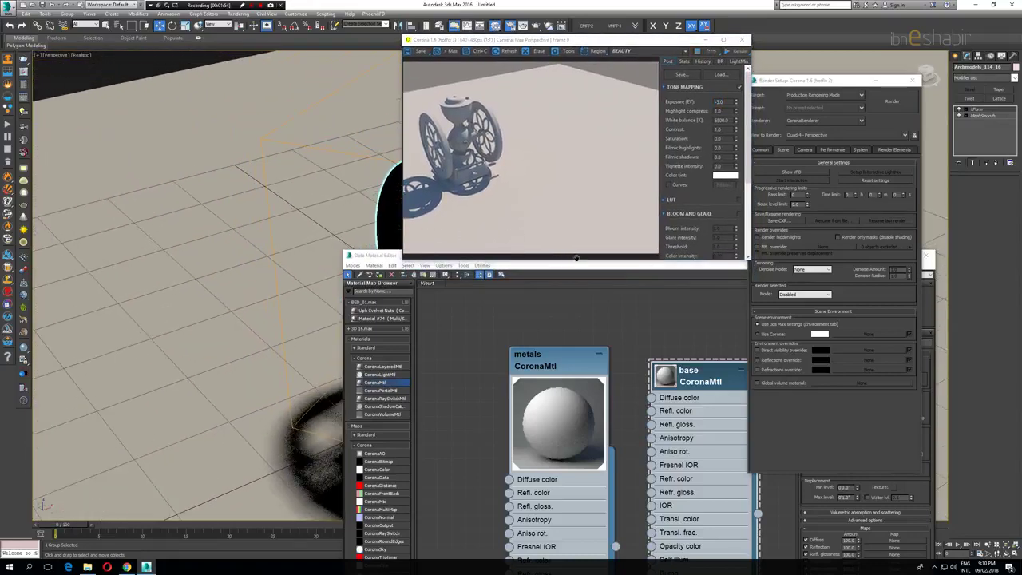
pyautogui.scroll(4, 337, 208)
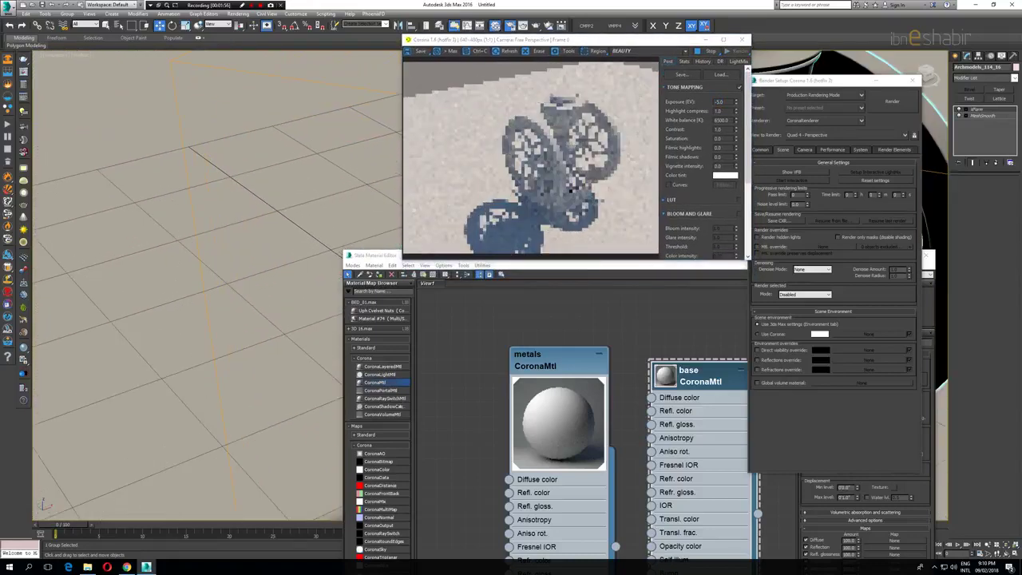
pyautogui.moveTo(243, 192); pyautogui.dragTo(88, 186, button='middle')
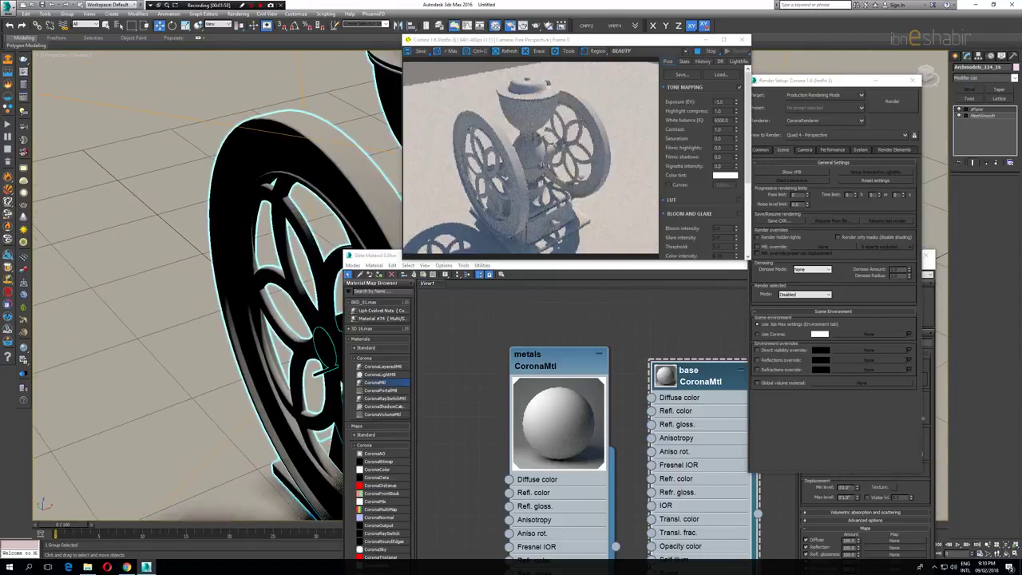
pyautogui.scroll(2, 214, 205)
pyautogui.keyDown('alt'); pyautogui.moveTo(231, 220); pyautogui.dragTo(178, 248, button='middle'); pyautogui.keyUp('alt')
pyautogui.scroll(-4, 186, 230)
pyautogui.scroll(1, 175, 245)
pyautogui.scroll(3, 169, 248)
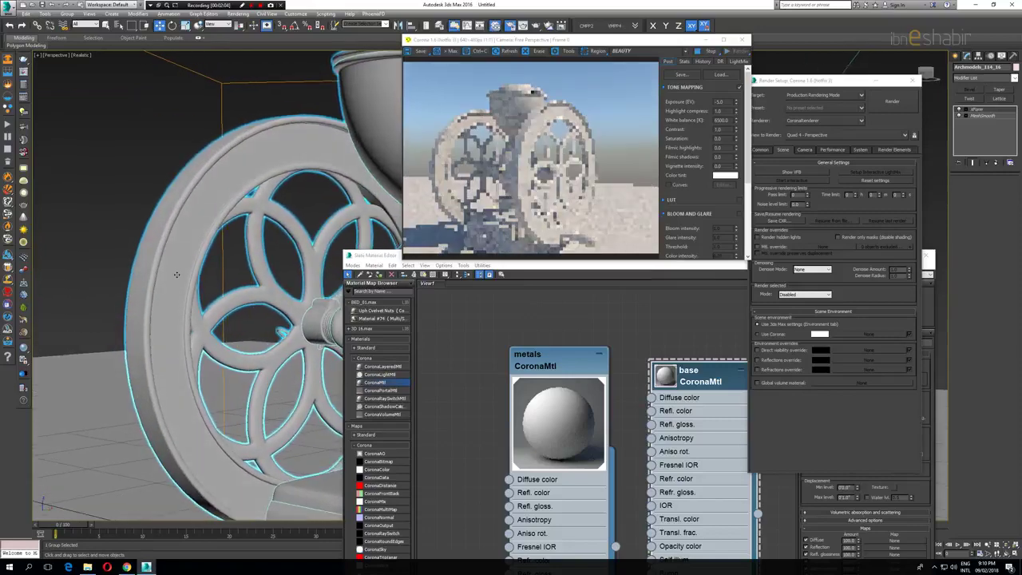
# Set the metals material's diffuse level to 0, reflection level to 1.0 and Fresnel IOR to 999.
pyautogui.moveTo(540, 400); pyautogui.dragTo(511, 369)
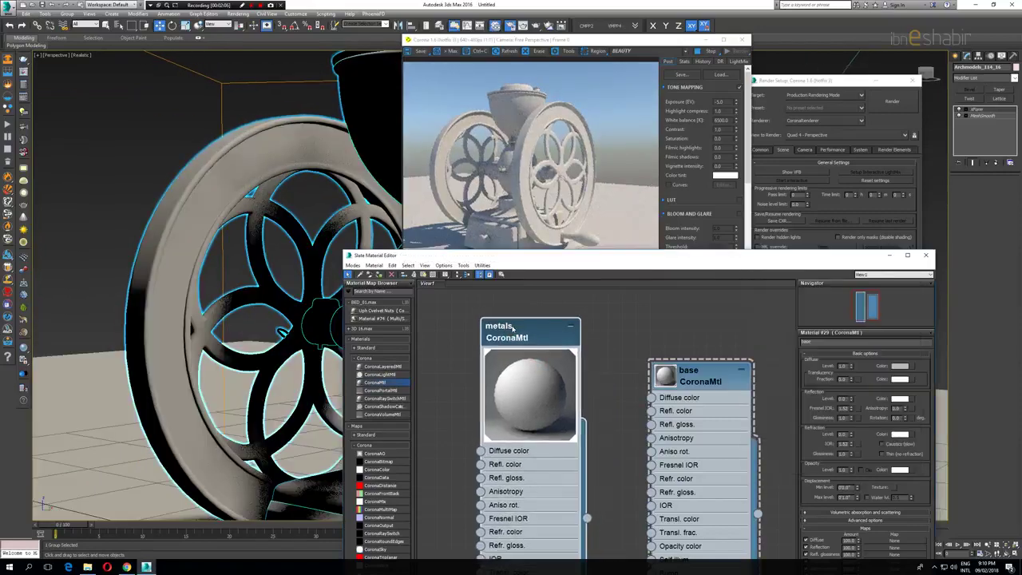
pyautogui.doubleClick(511, 369)
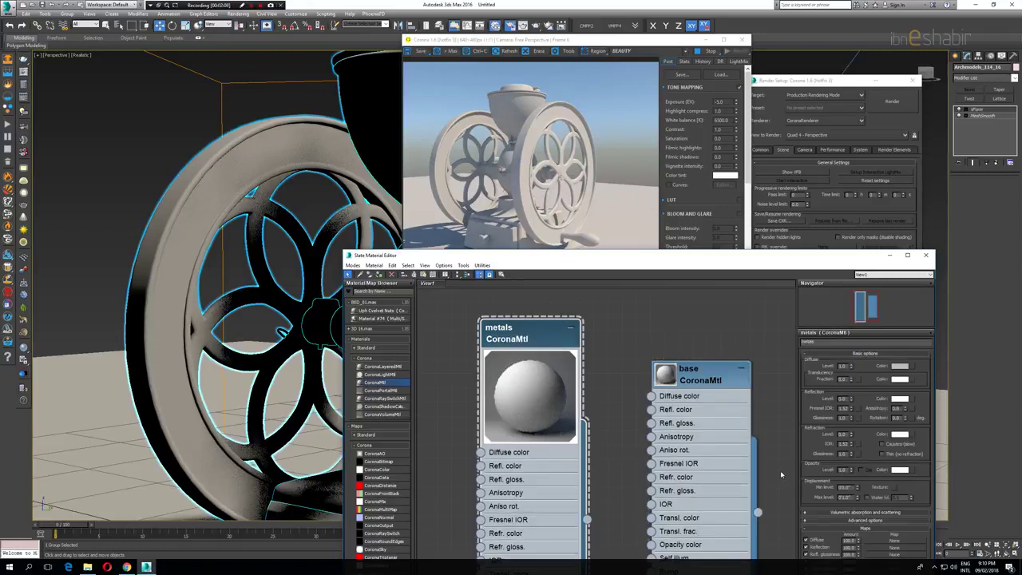
pyautogui.rightClick(852, 365)
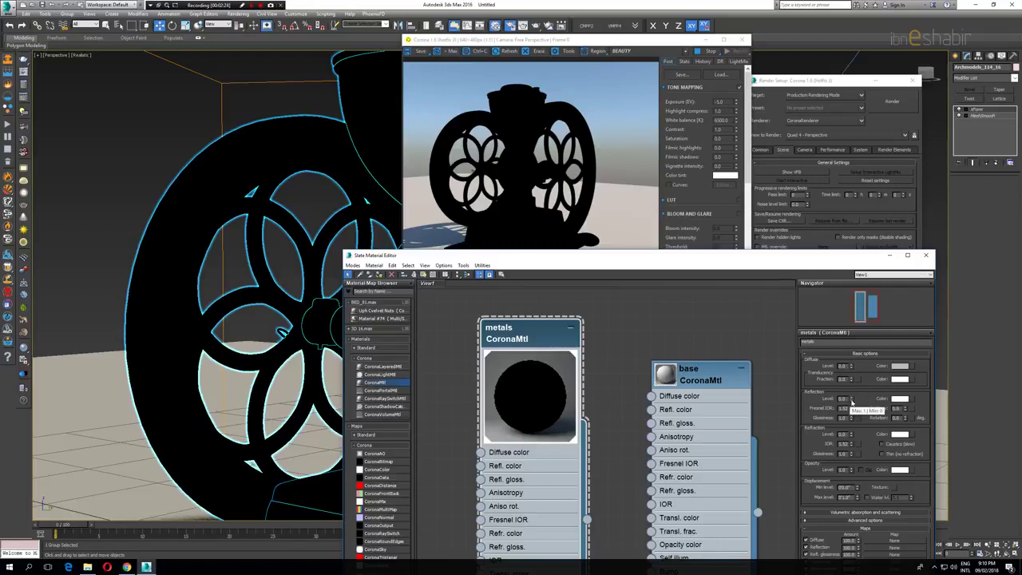
pyautogui.moveTo(851, 400); pyautogui.dragTo(856, 328)
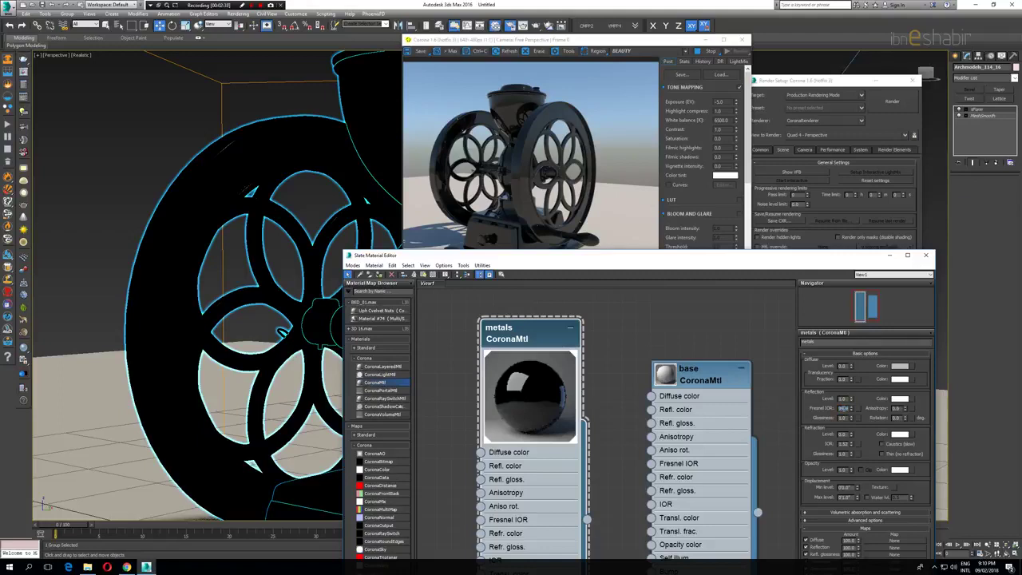
pyautogui.write('999')
pyautogui.press('Return')
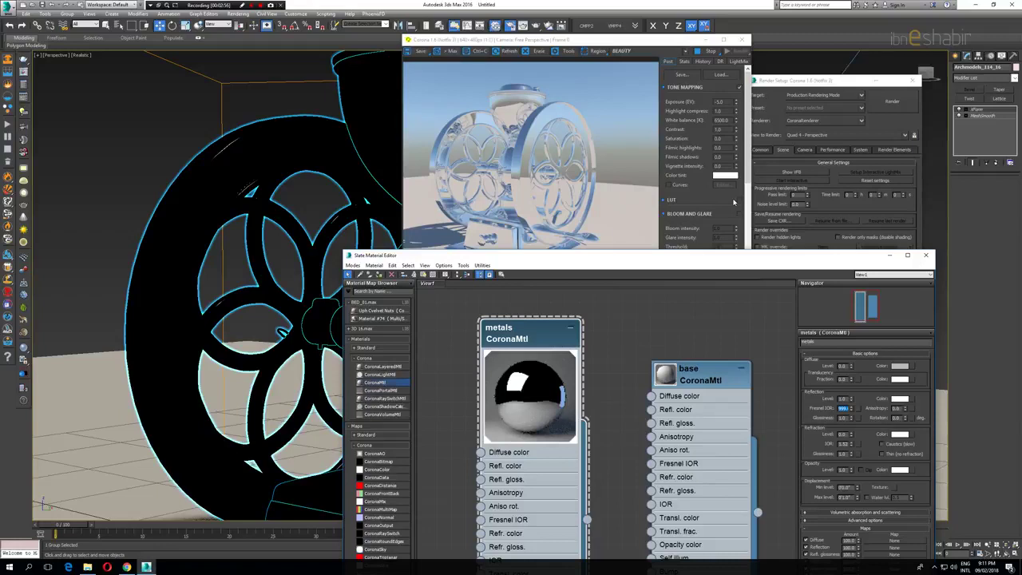
pyautogui.press('Tab')
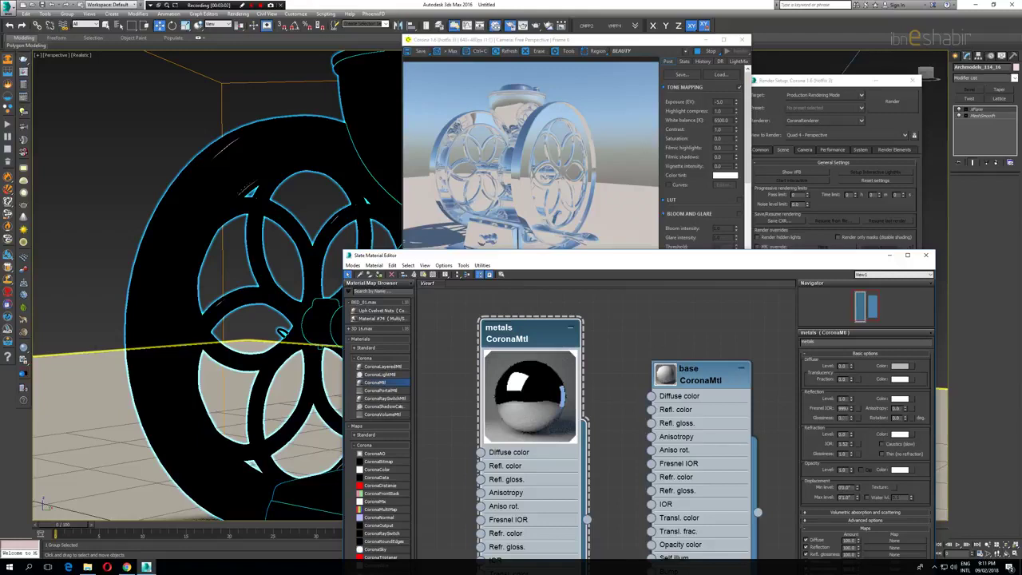
# Try a reflection glossiness of 0.8 on the metals material, and settle on 0.6.
pyautogui.write('0.8')
pyautogui.press('Return')
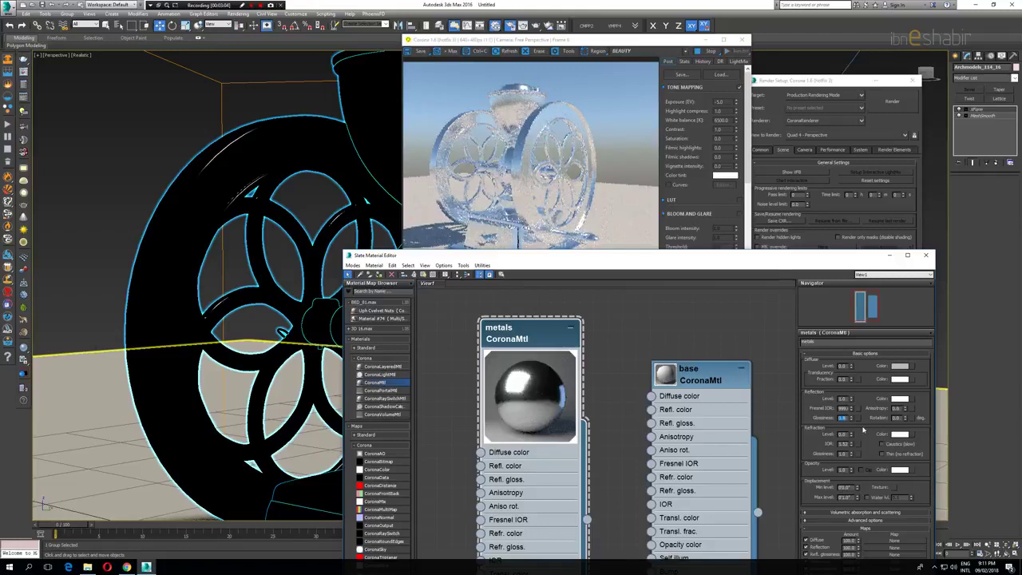
pyautogui.write('0.6')
pyautogui.press('Return')
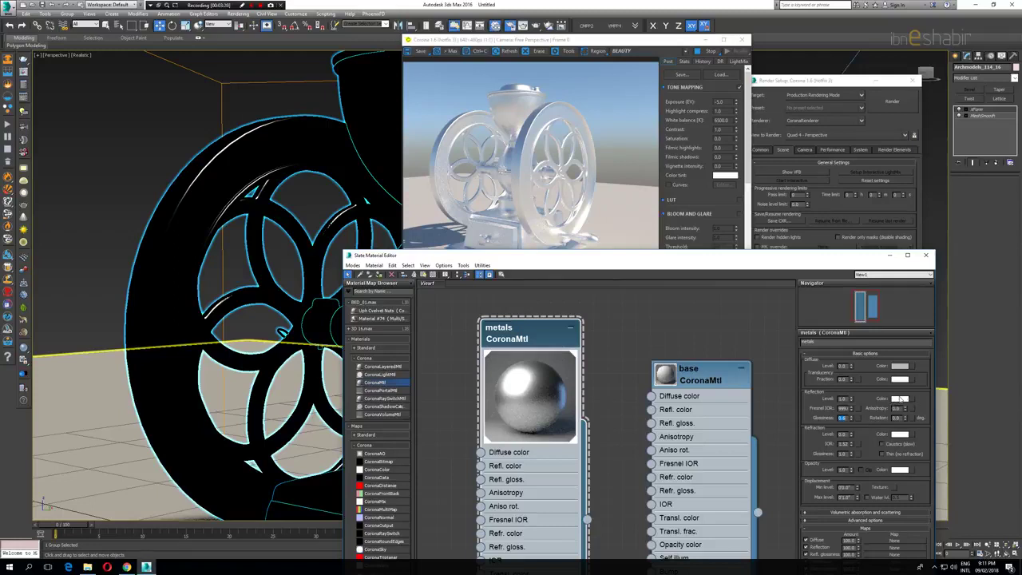
# Tint the metals material's reflection color orange-brown and darken it for a bronze look.
pyautogui.click(900, 398)
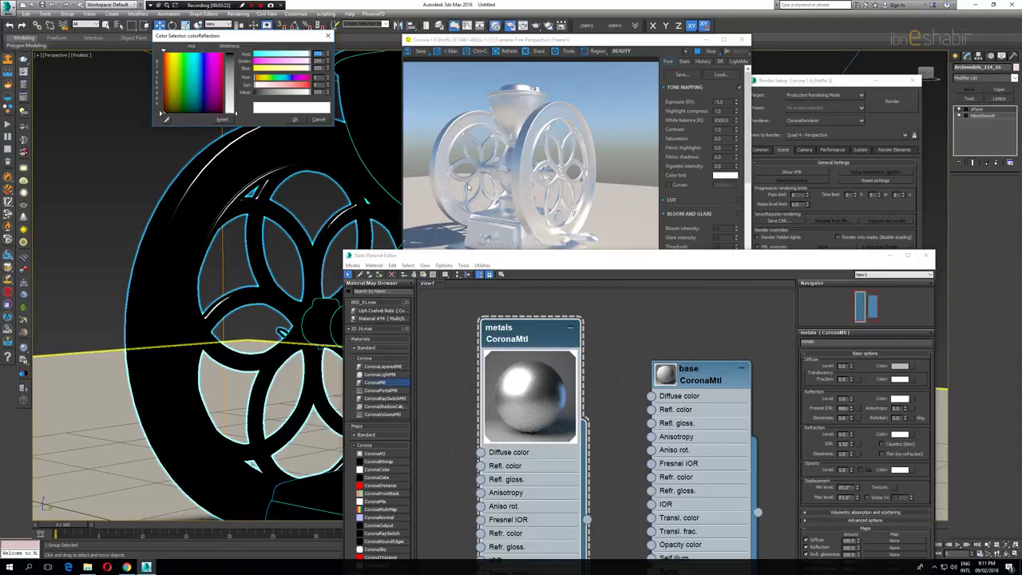
pyautogui.moveTo(166, 72); pyautogui.dragTo(168, 71)
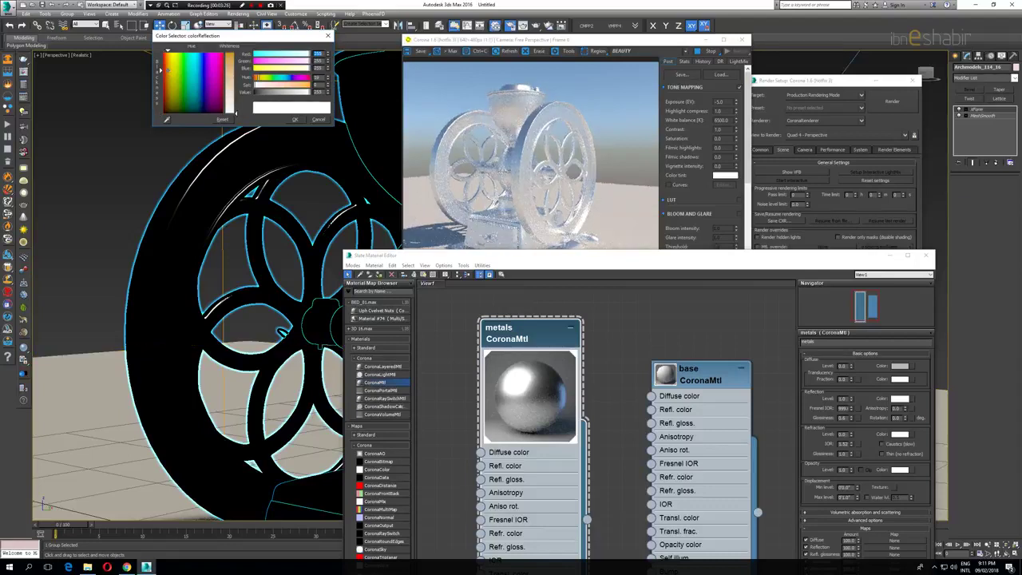
pyautogui.click(231, 75)
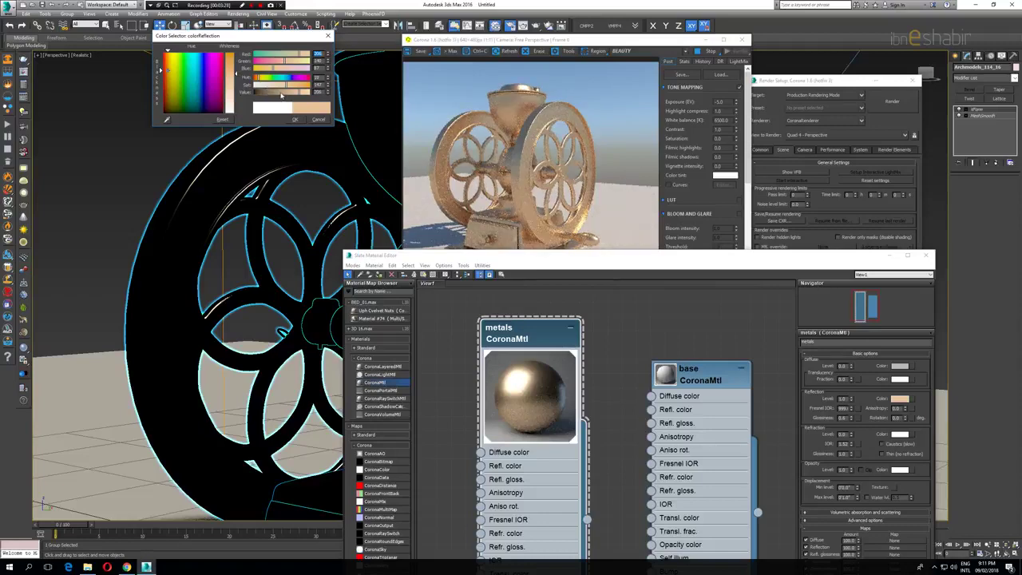
pyautogui.moveTo(281, 95); pyautogui.dragTo(276, 95)
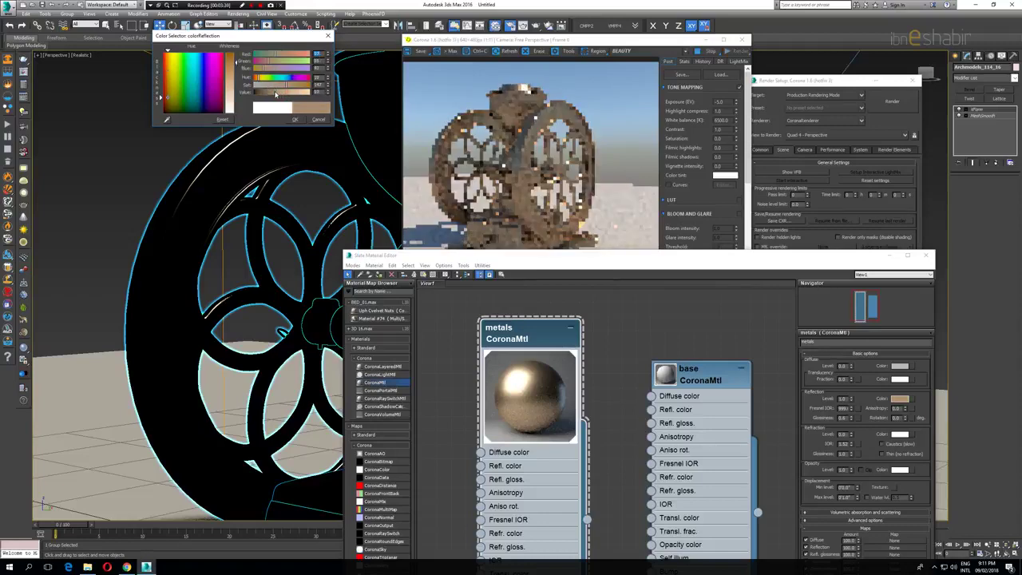
pyautogui.click(276, 95)
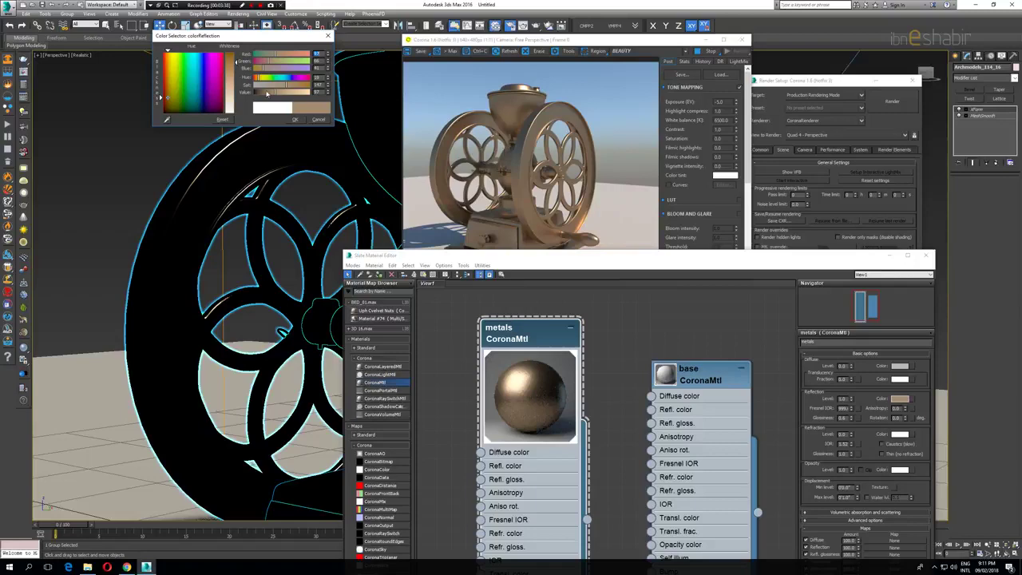
# Shift the metals reflection color to a warm yellow-orange and adjust its brightness for a gold look.
pyautogui.click(169, 65)
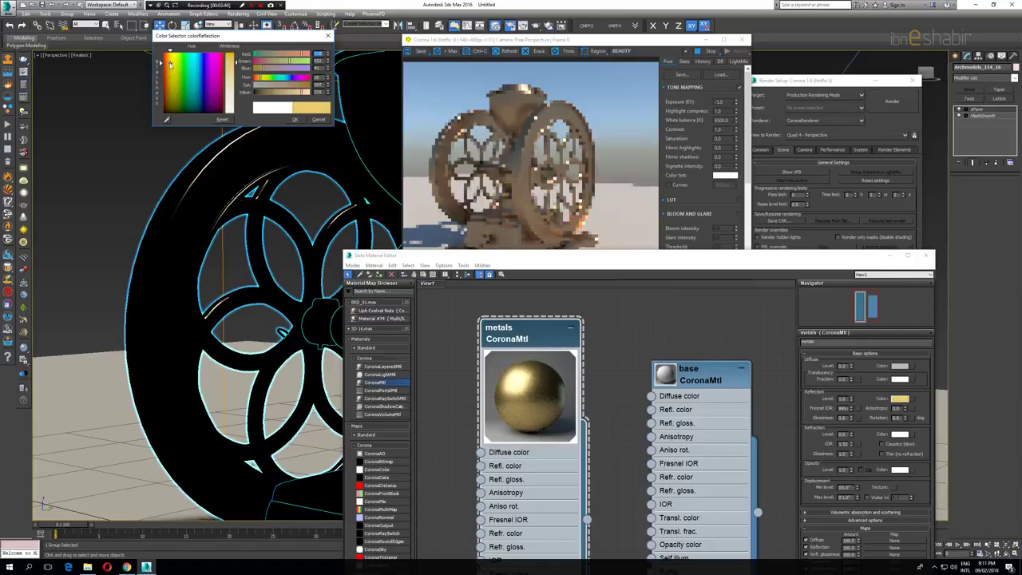
pyautogui.click(277, 94)
pyautogui.click(269, 62)
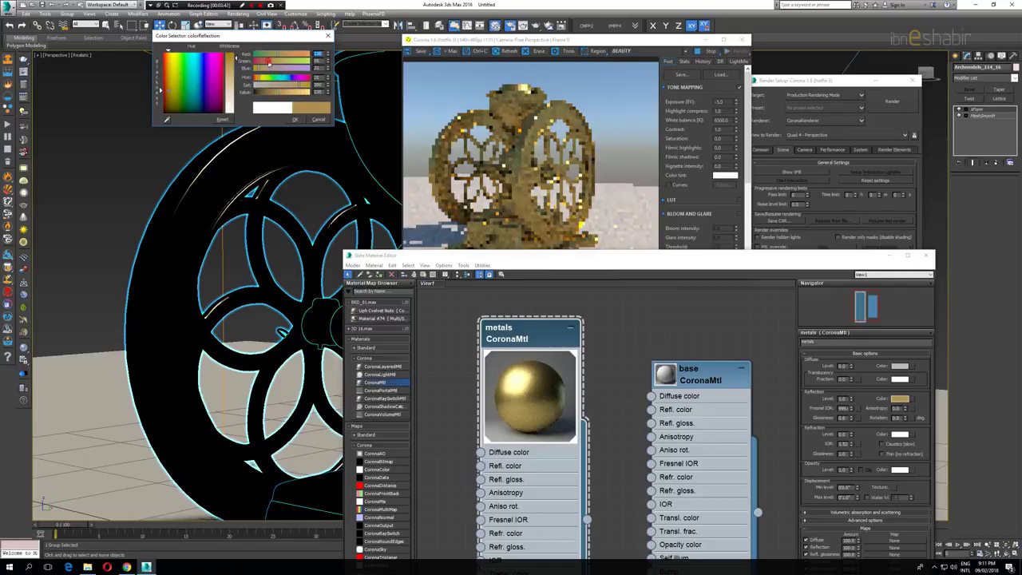
pyautogui.moveTo(282, 94); pyautogui.dragTo(295, 97)
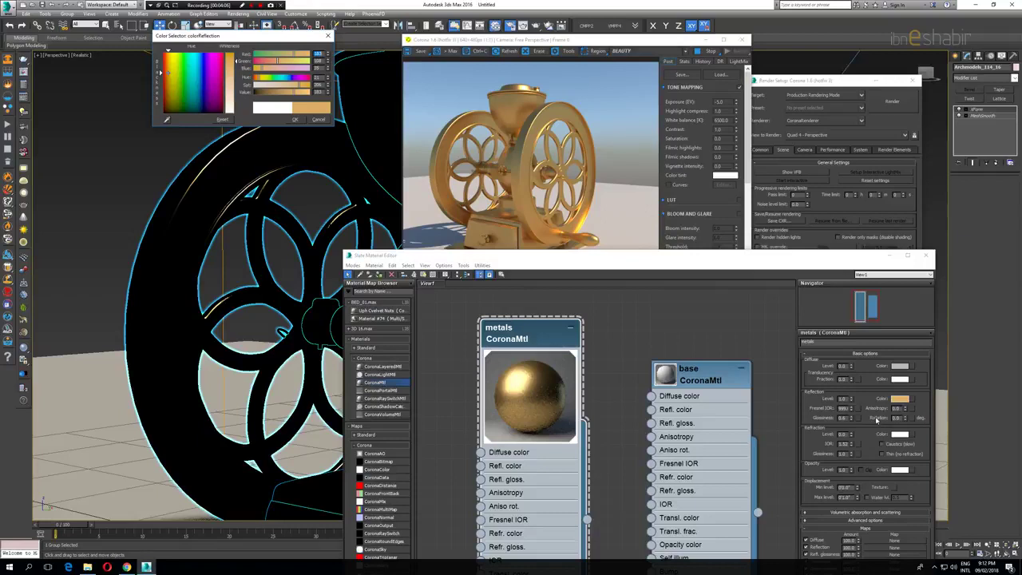
# Set the metals reflection color to light grey with a faint teal tint for a silvery metal, and accept it.
pyautogui.click(897, 401)
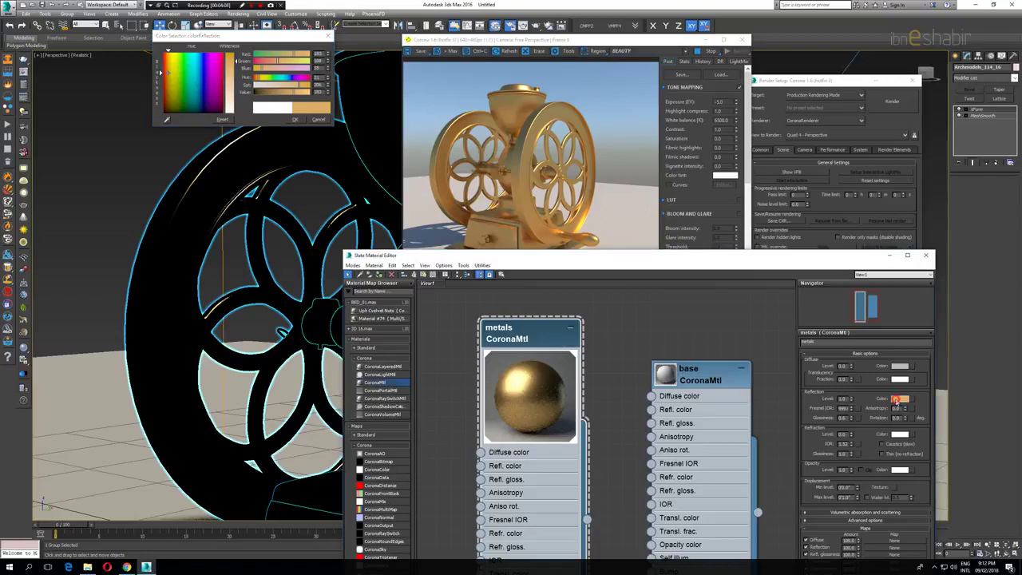
pyautogui.click(234, 104)
pyautogui.moveTo(173, 69); pyautogui.dragTo(161, 113)
pyautogui.moveTo(231, 80); pyautogui.dragTo(227, 93)
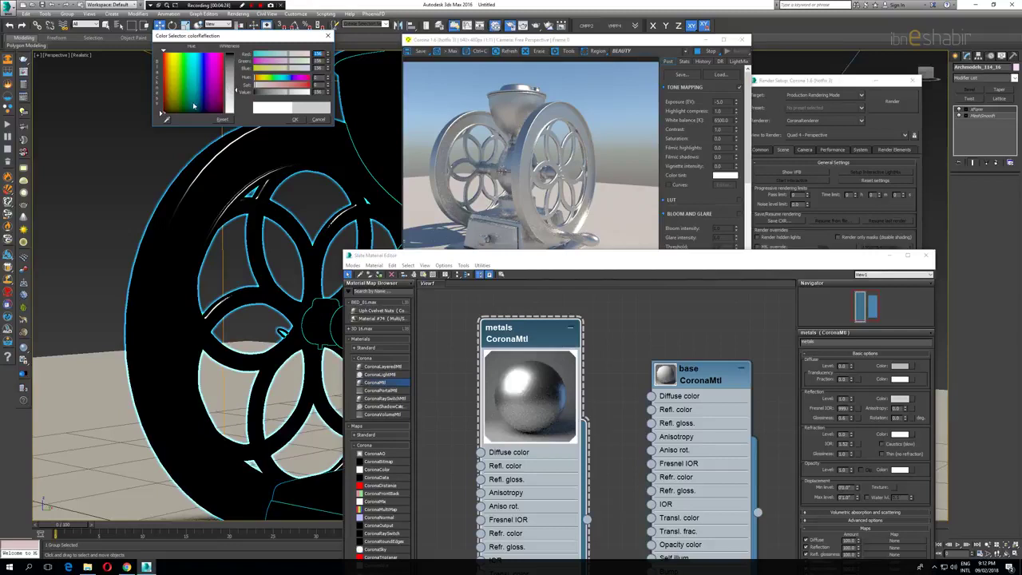
pyautogui.click(192, 106)
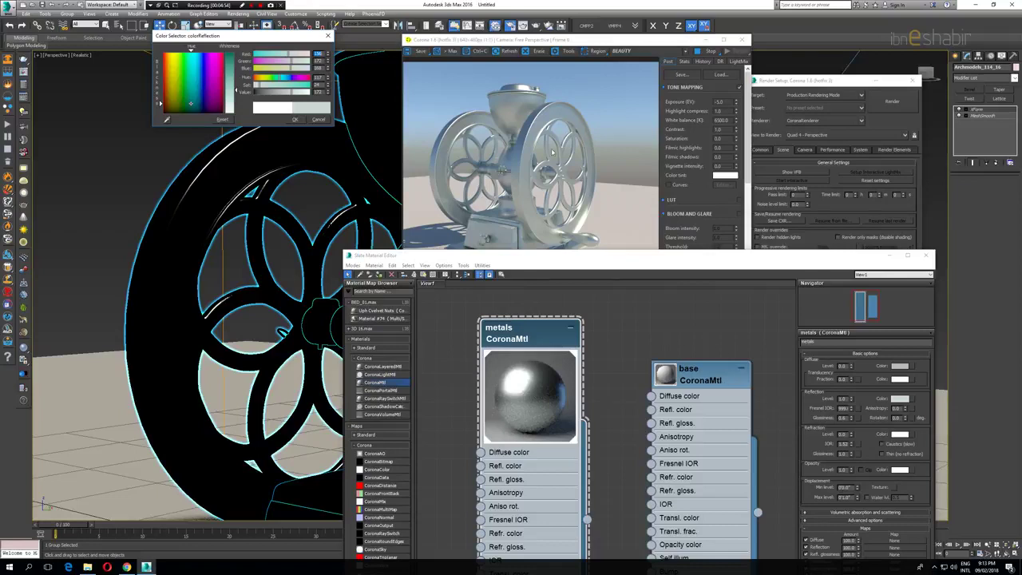
pyautogui.scroll(2, 537, 106)
pyautogui.scroll(-2, 519, 177)
pyautogui.click(534, 212)
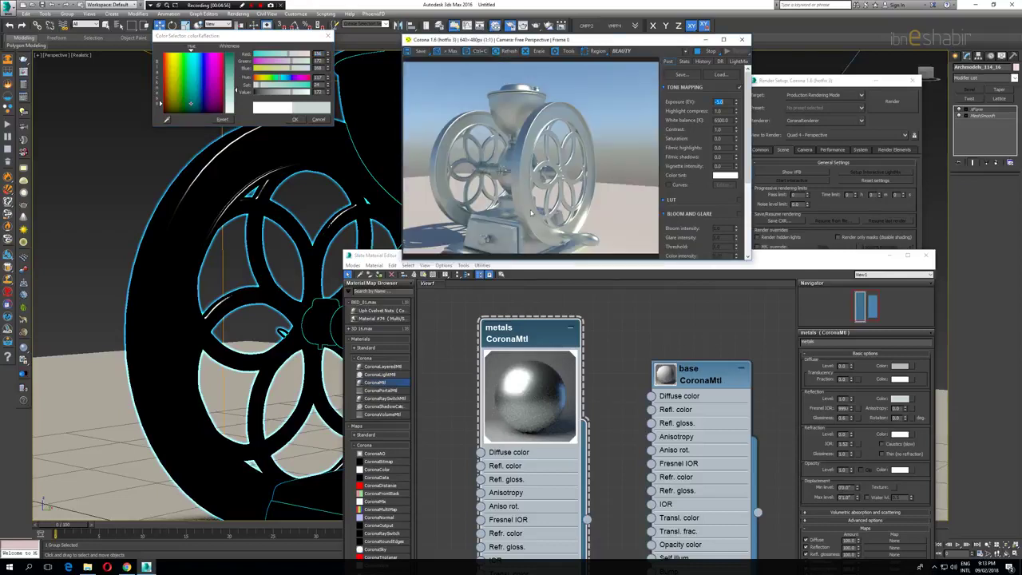
pyautogui.scroll(2, 534, 211)
pyautogui.scroll(-1, 513, 126)
pyautogui.scroll(-2, 532, 157)
pyautogui.click(294, 120)
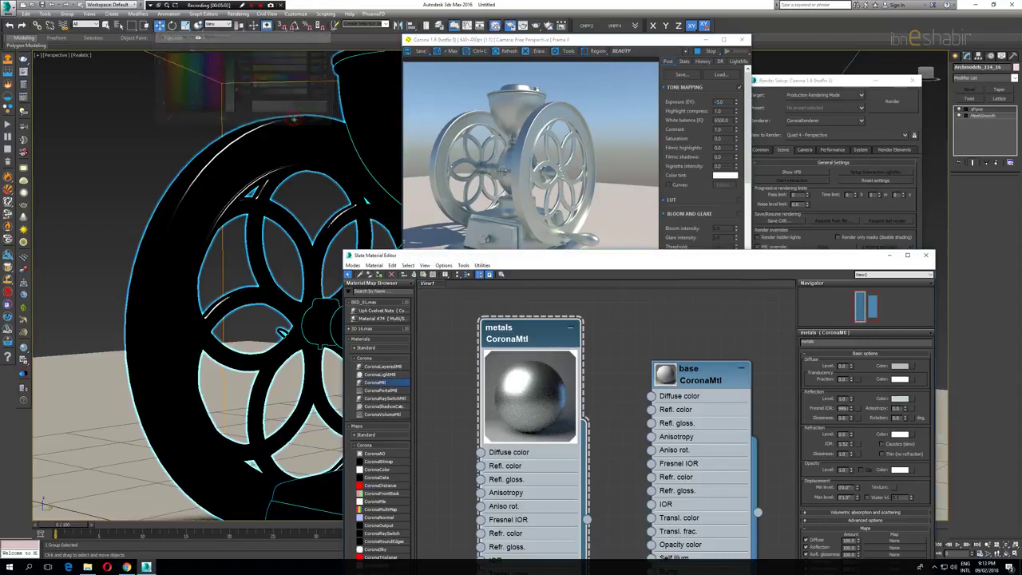
# Choose a standard Bitmap map for the metals material's reflection color.
pyautogui.click(913, 399)
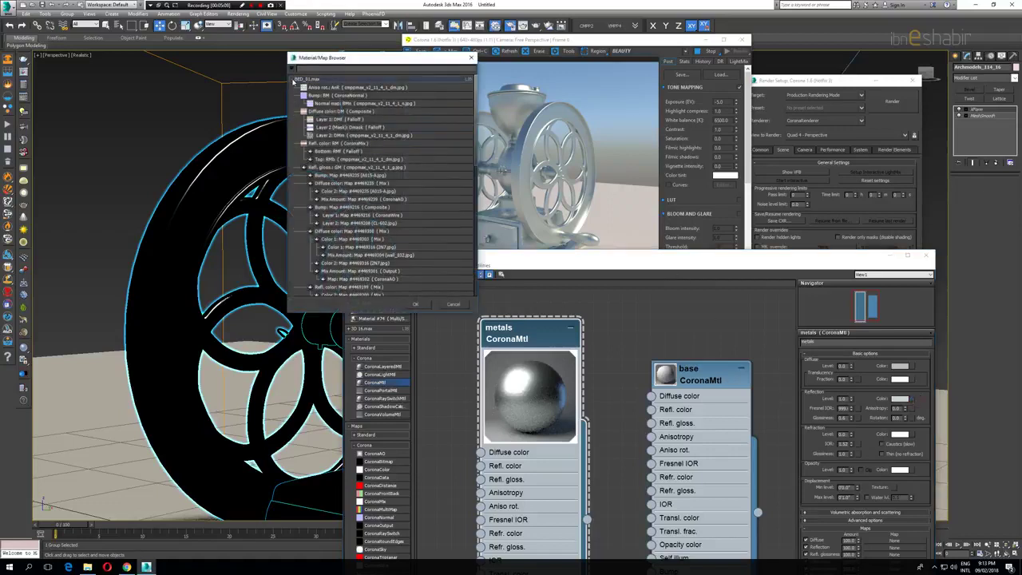
pyautogui.click(294, 79)
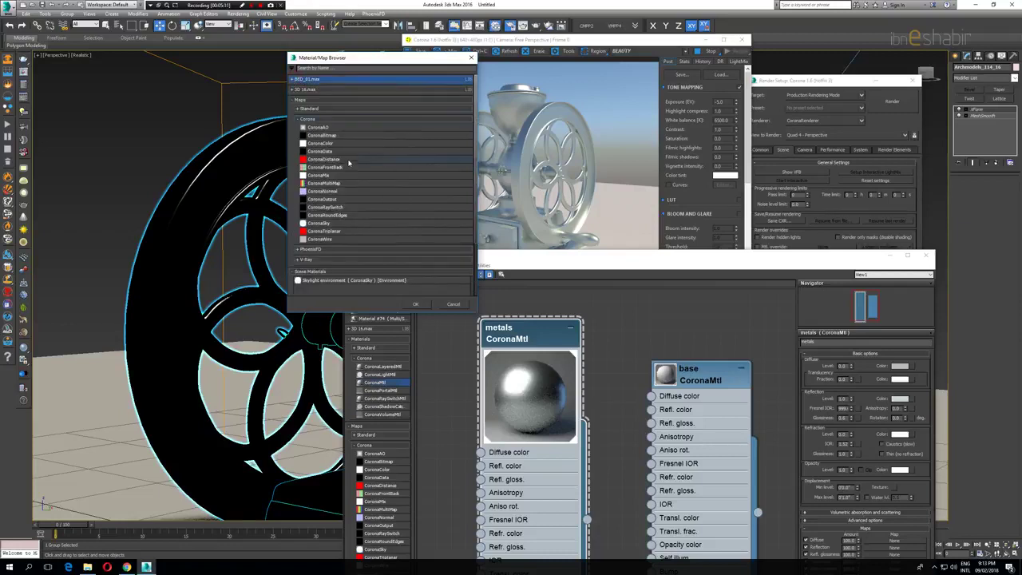
pyautogui.click(297, 110)
pyautogui.click(320, 117)
pyautogui.doubleClick(319, 118)
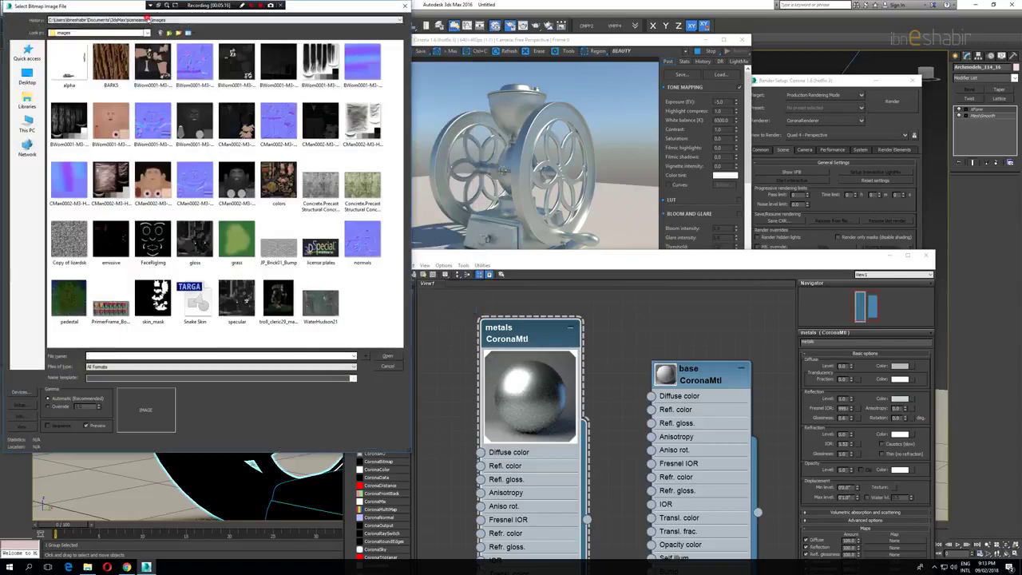
# Browse the bitmap file selection to the 01 POLIIGON Surface Imperfections folder inside DATA's 01 MAPS folder.
pyautogui.click(149, 20)
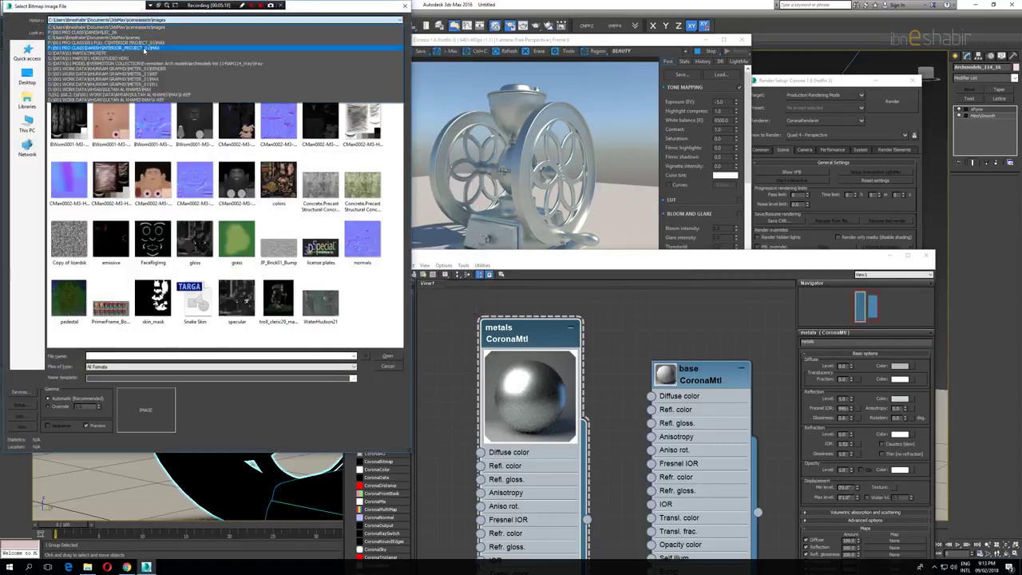
pyautogui.click(27, 128)
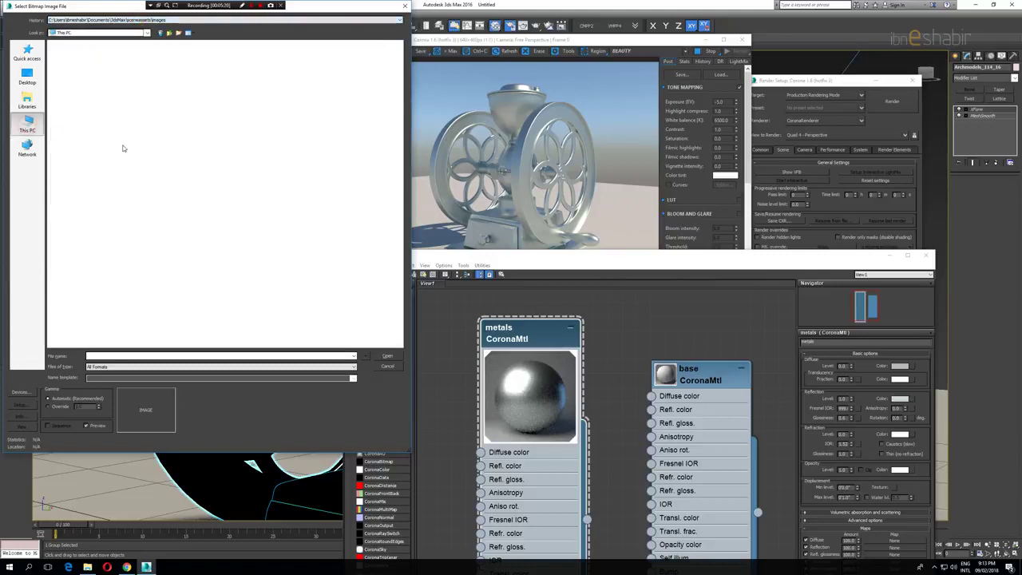
pyautogui.doubleClick(183, 151)
pyautogui.doubleClick(72, 72)
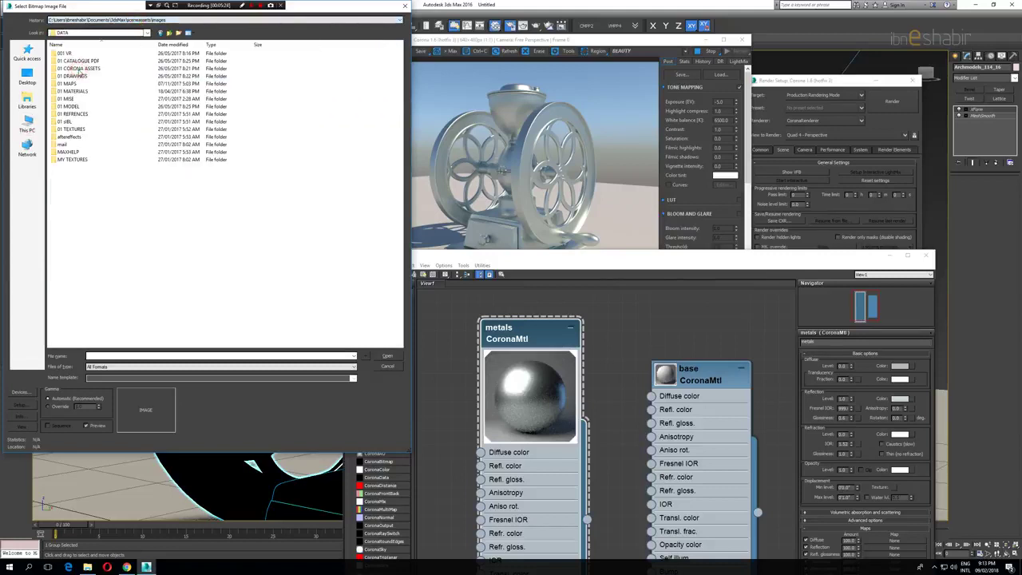
pyautogui.doubleClick(76, 83)
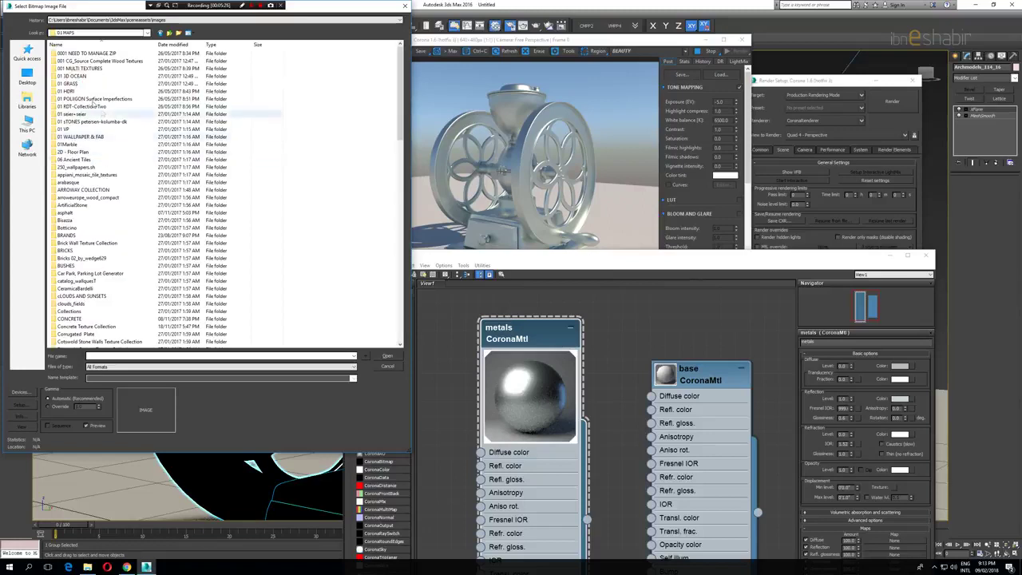
pyautogui.doubleClick(92, 99)
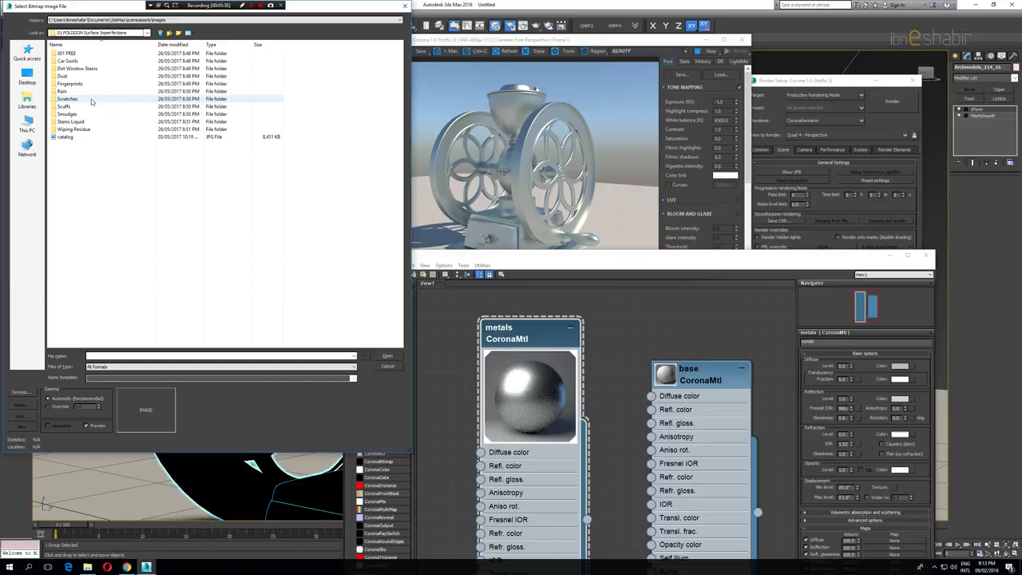
# Load ScratchesVaried014_OVERLAY_VAR1_6K from the Scratches folder as the metals reflection color bitmap.
pyautogui.doubleClick(81, 53)
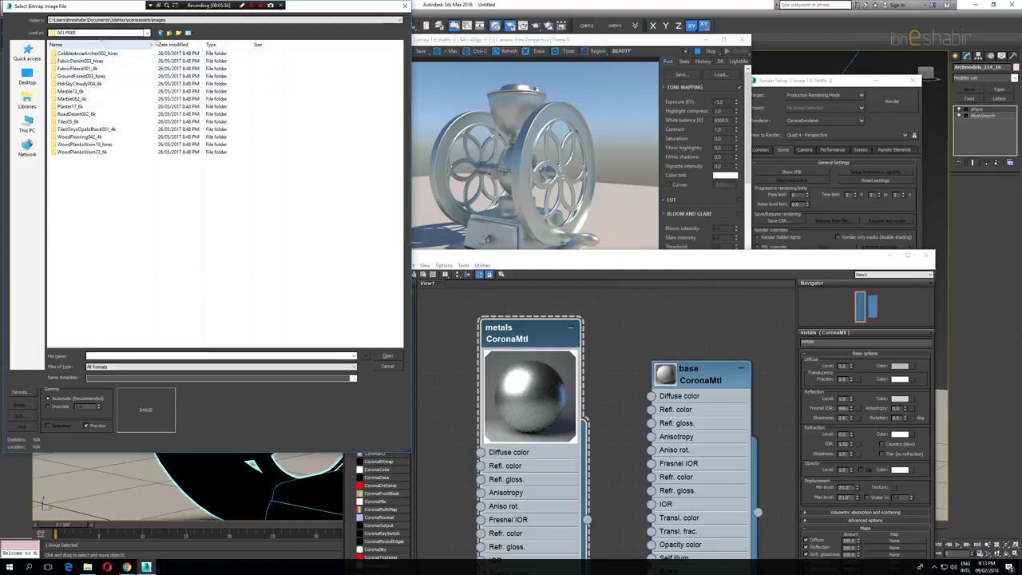
pyautogui.click(160, 33)
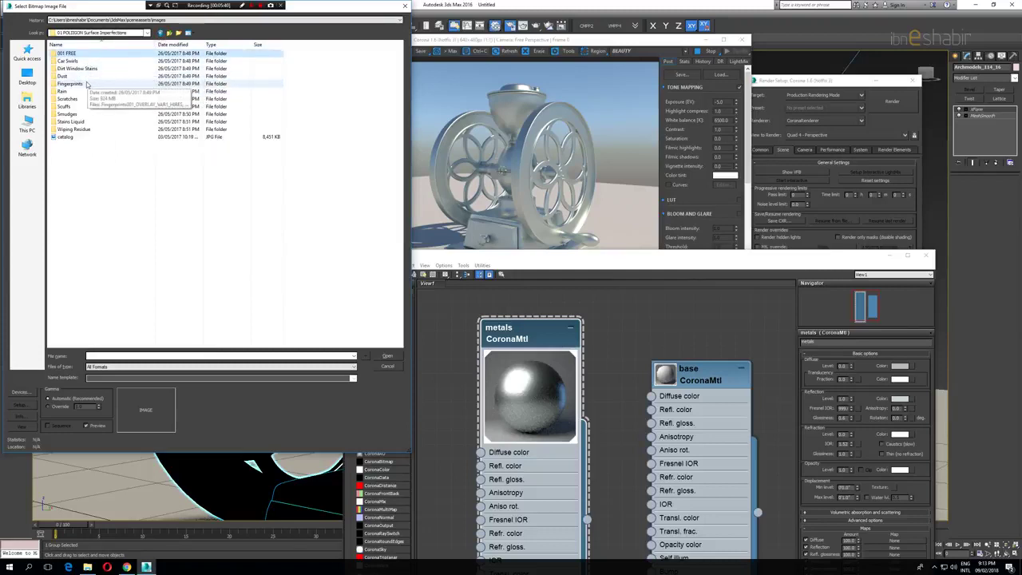
pyautogui.doubleClick(80, 99)
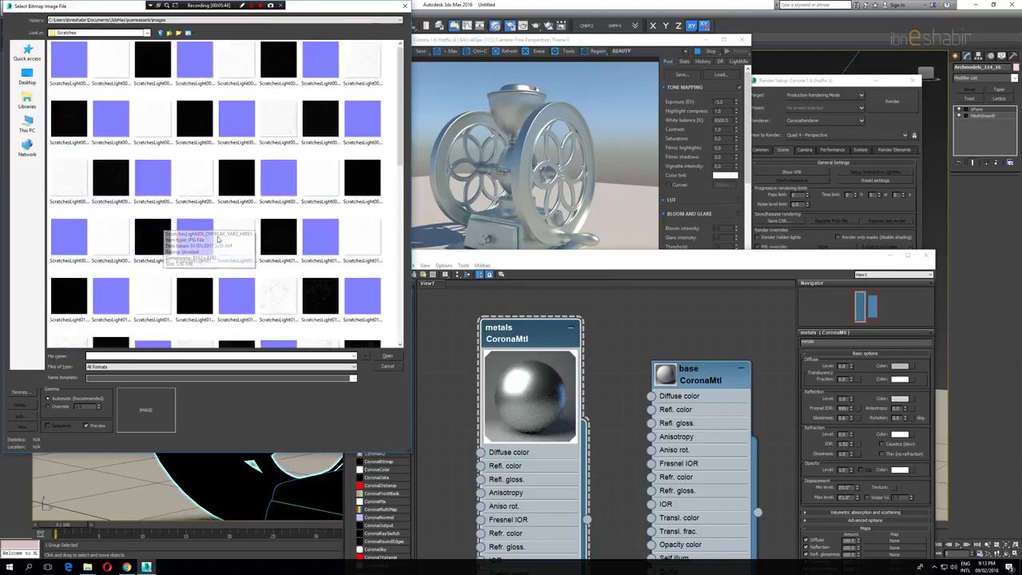
pyautogui.scroll(-10, 170, 230)
pyautogui.scroll(-2, 250, 278)
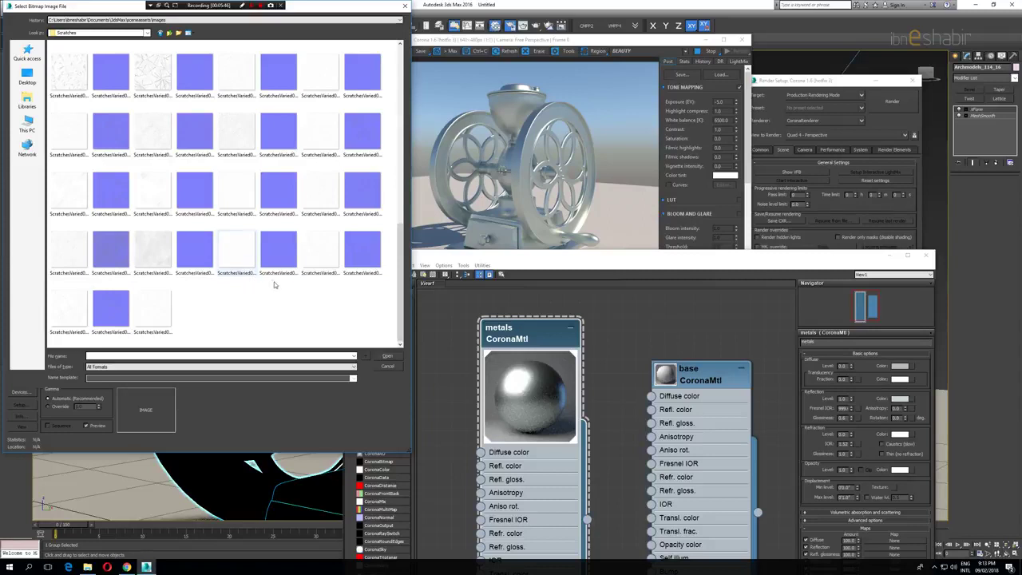
pyautogui.click(152, 257)
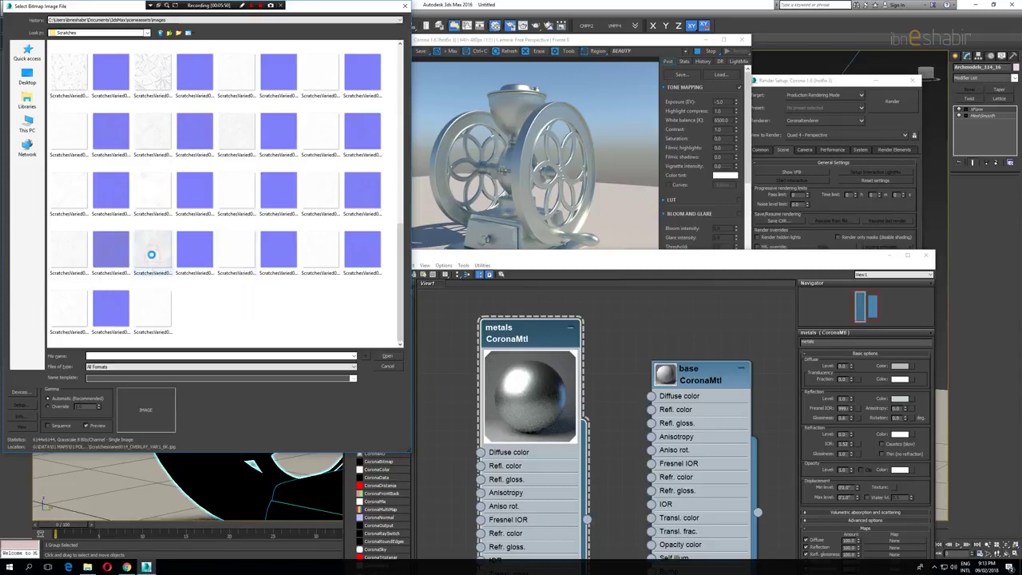
pyautogui.doubleClick(152, 254)
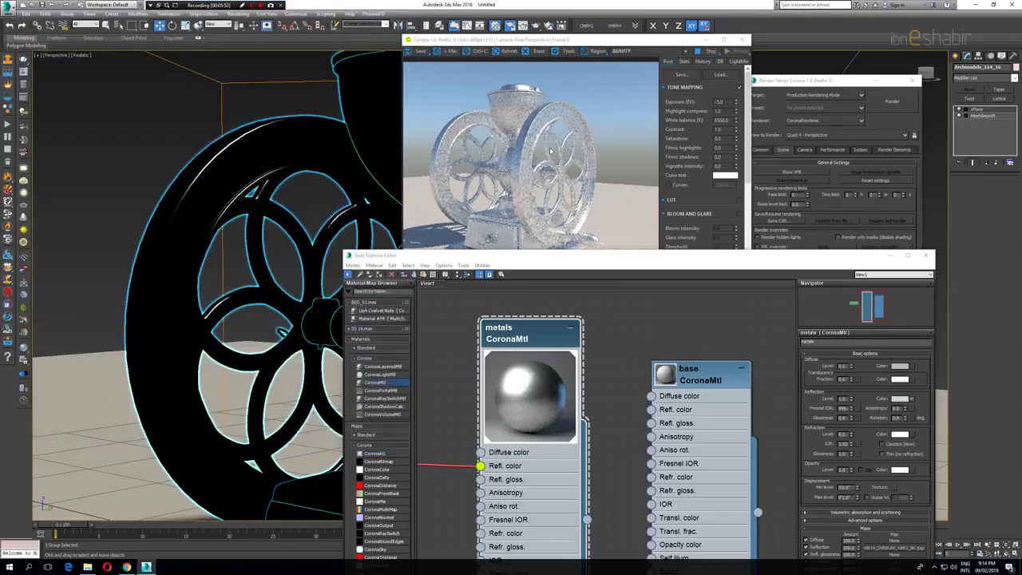
# Reconnect the scratches bitmap from the metals material's reflection color to its reflection glossiness and inspect the render closely.
pyautogui.scroll(2, 551, 151)
pyautogui.scroll(-1, 516, 149)
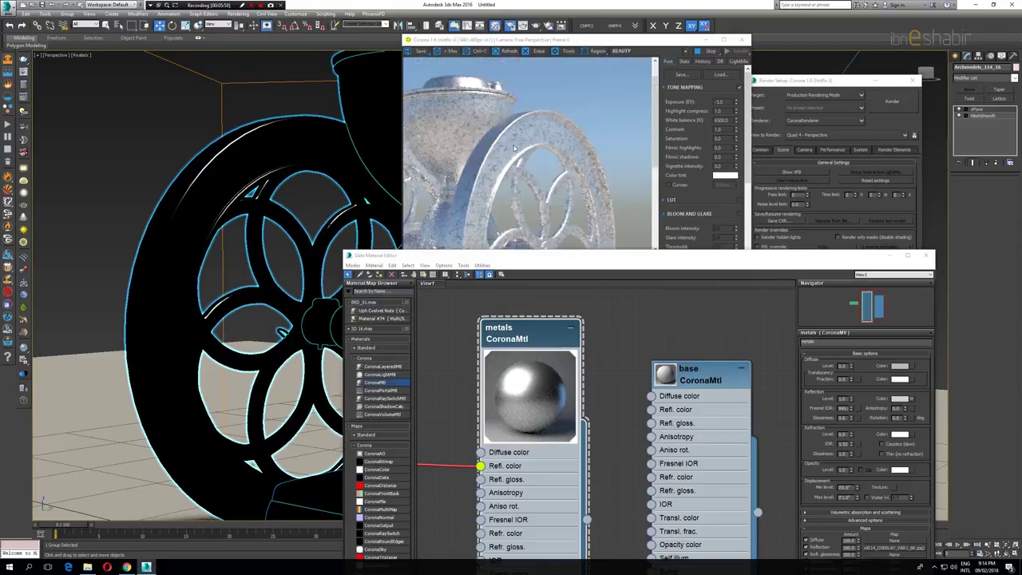
pyautogui.scroll(-5, 520, 202)
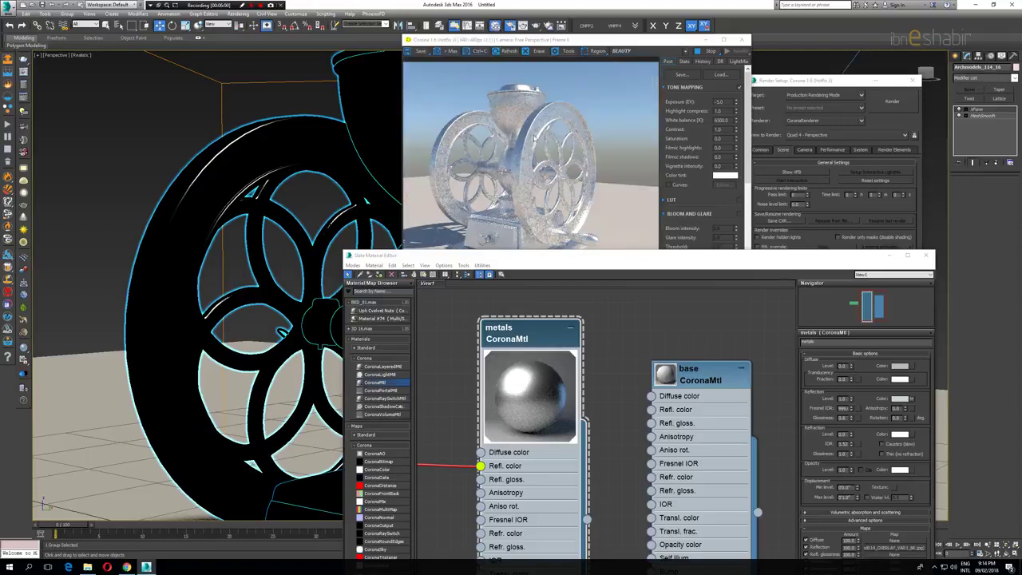
pyautogui.moveTo(486, 393); pyautogui.dragTo(687, 357, button='middle')
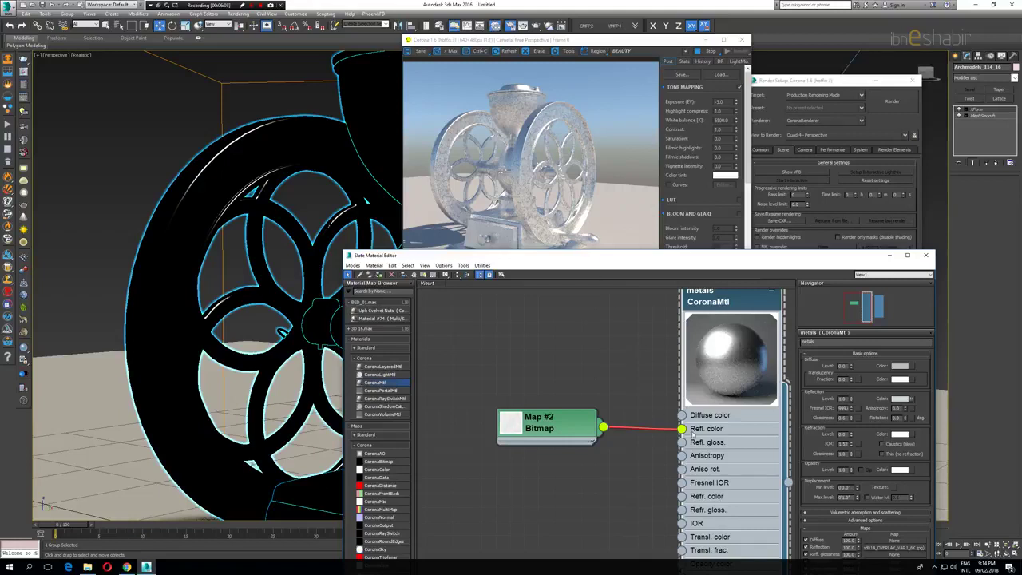
pyautogui.moveTo(683, 429); pyautogui.dragTo(681, 443)
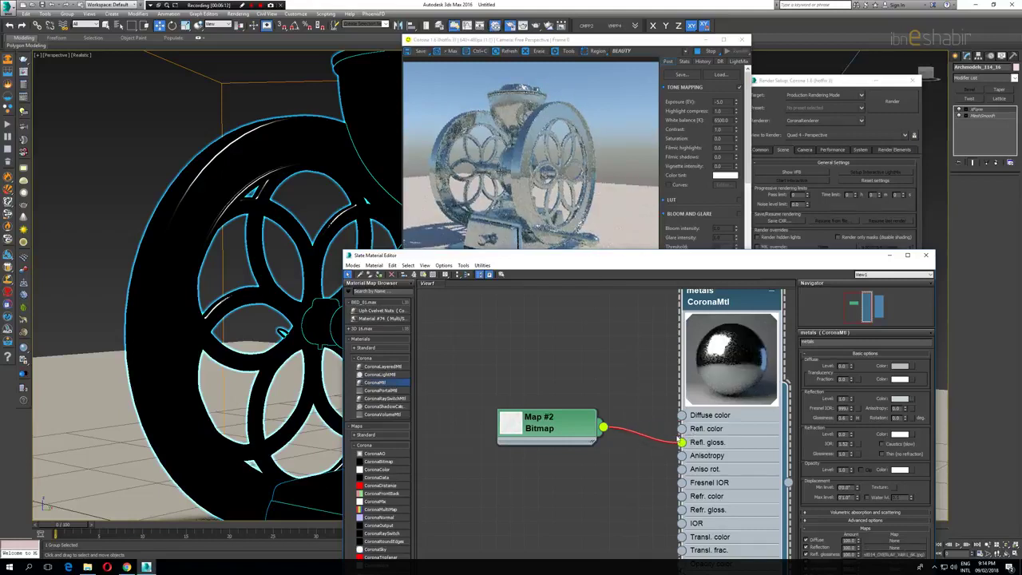
pyautogui.scroll(5, 519, 145)
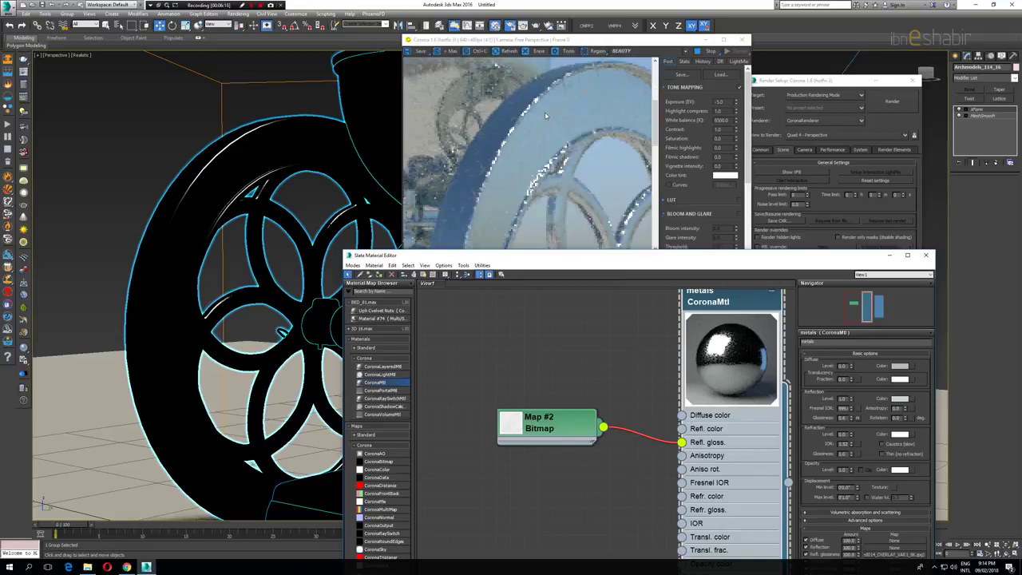
pyautogui.click(519, 144)
pyautogui.scroll(-5, 519, 144)
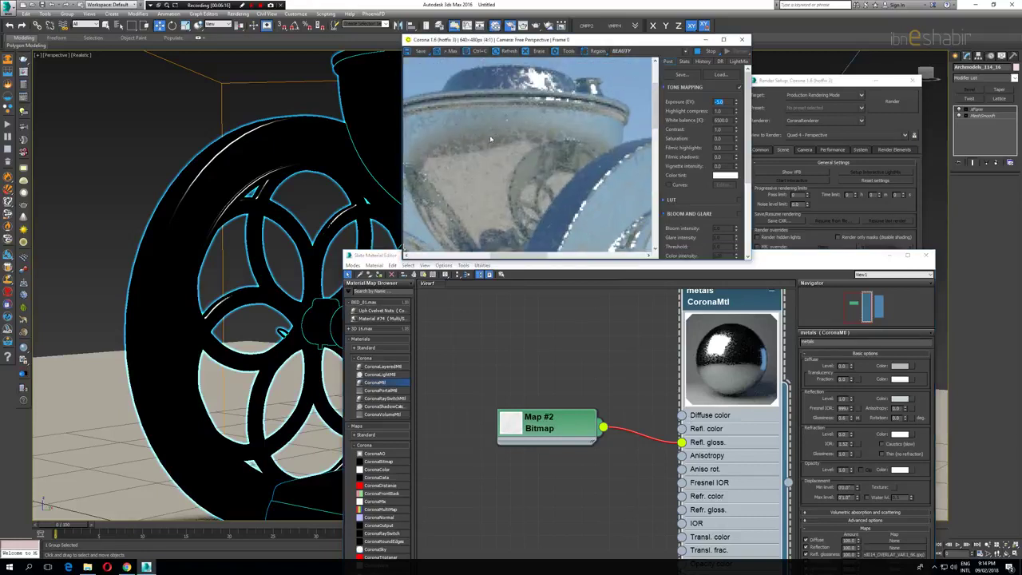
pyautogui.scroll(1, 481, 131)
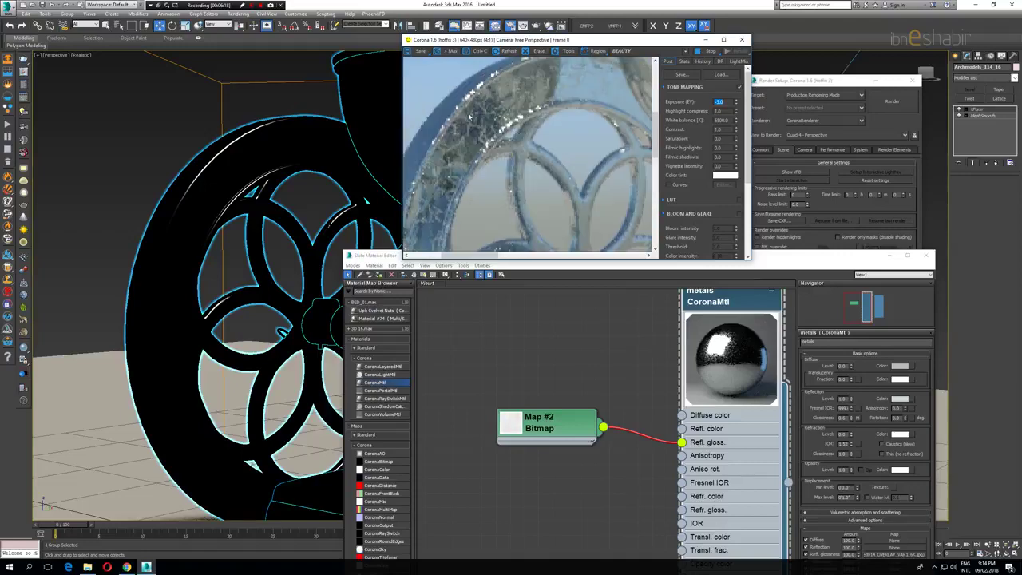
pyautogui.scroll(-2, 467, 184)
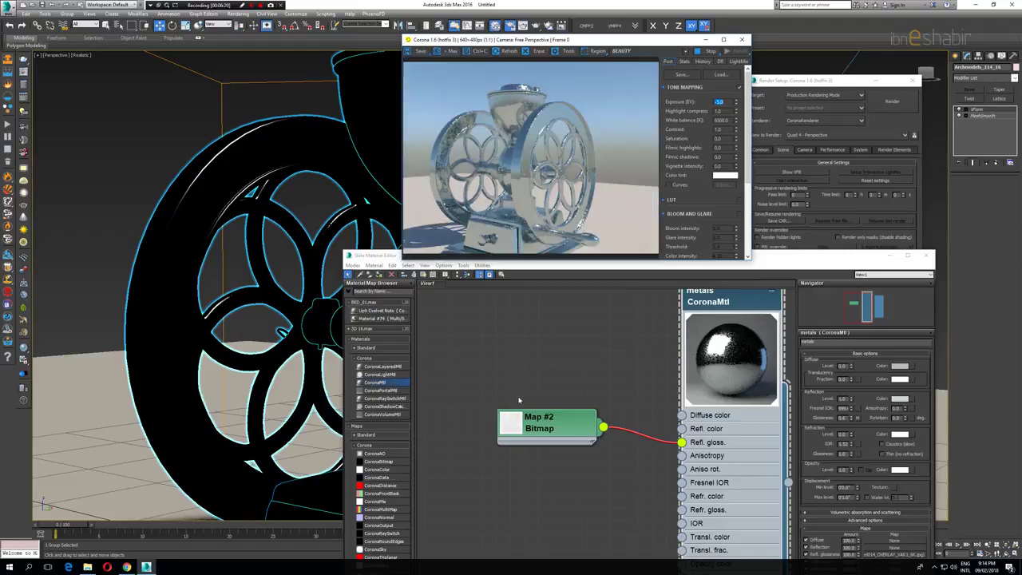
# Replace the glossiness bitmap's image with TexturesCom_DecalsStain0080_1_alphamasked_S from the LEC_06 folder on the SOFT & PHOTOGRAPHY drive.
pyautogui.click(663, 425)
pyautogui.doubleClick(546, 425)
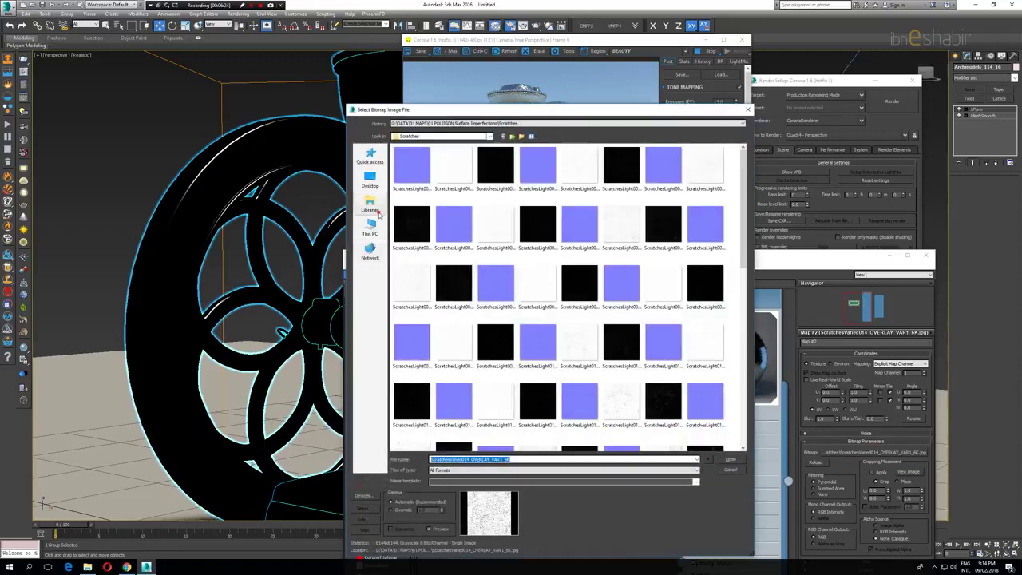
pyautogui.click(372, 205)
pyautogui.click(372, 228)
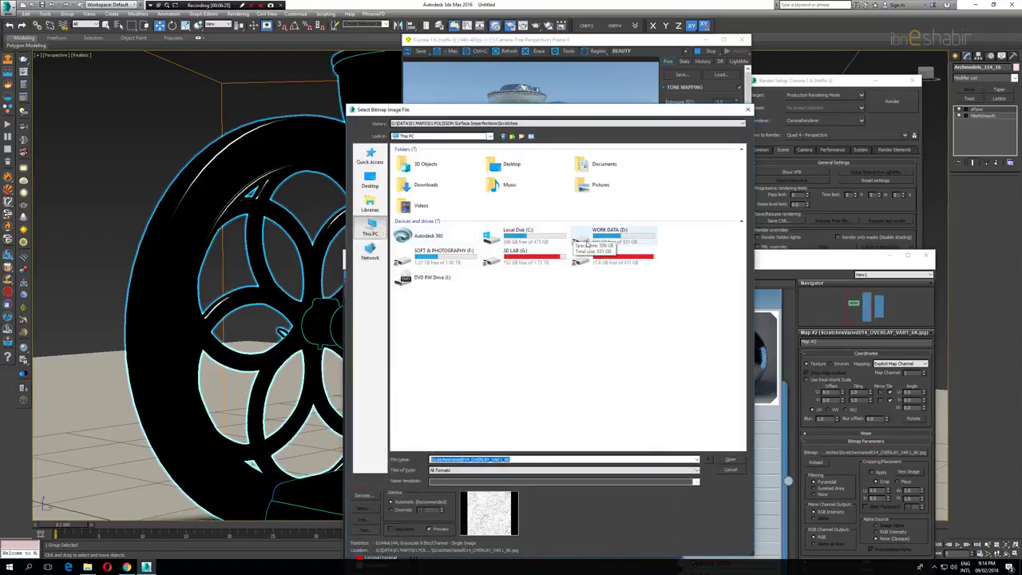
pyautogui.doubleClick(596, 239)
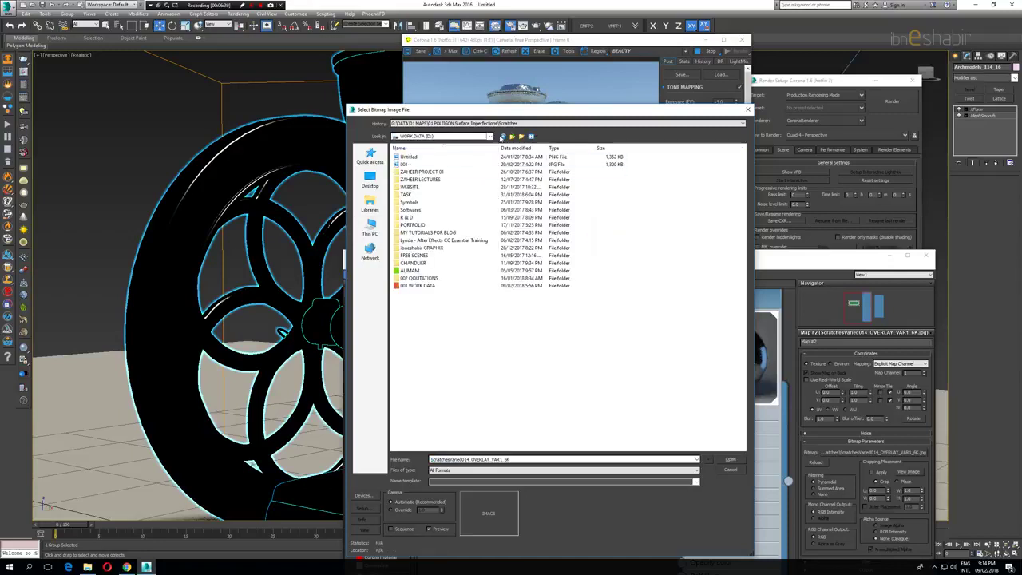
pyautogui.click(503, 137)
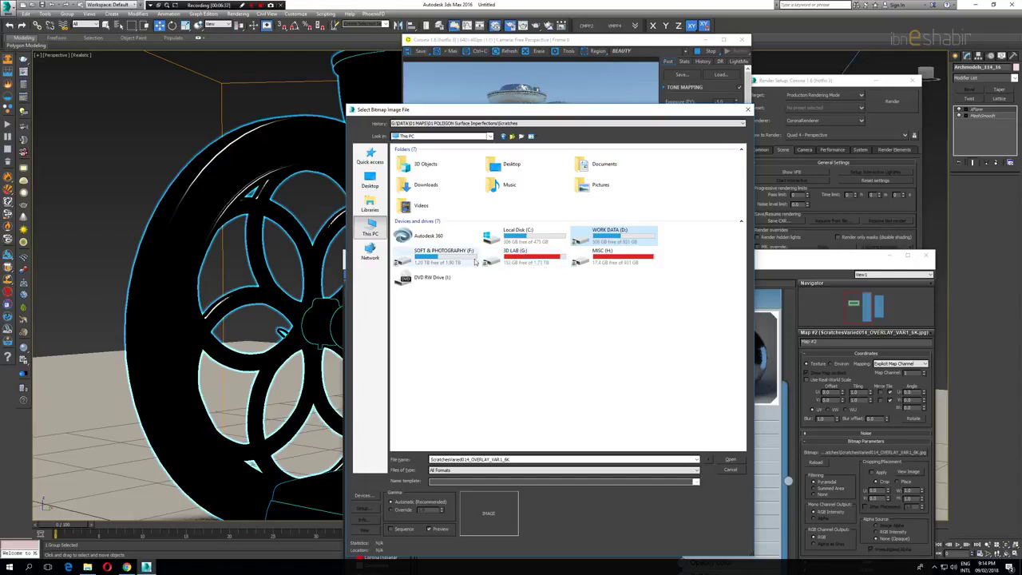
pyautogui.click(504, 258)
pyautogui.doubleClick(428, 254)
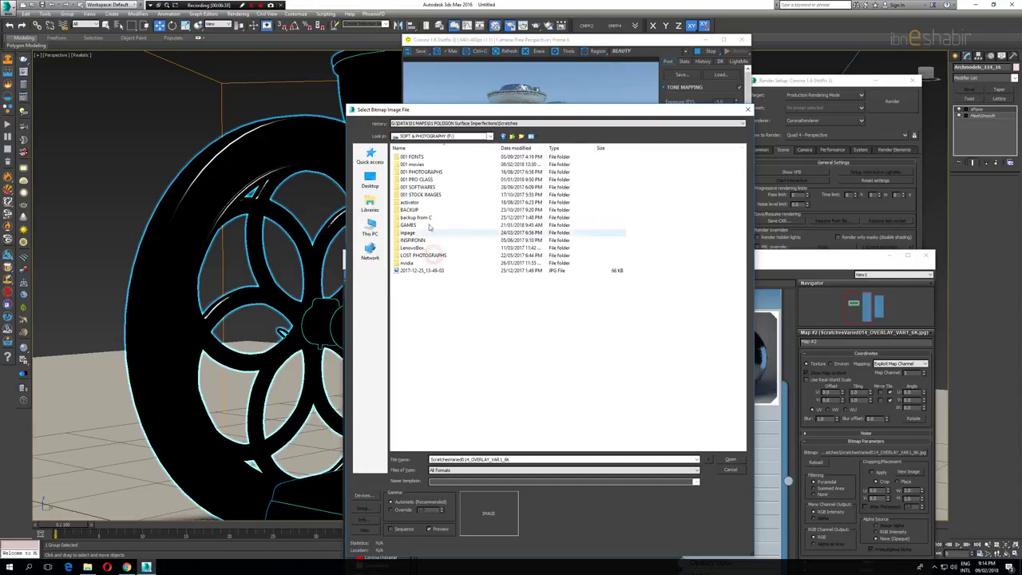
pyautogui.doubleClick(421, 180)
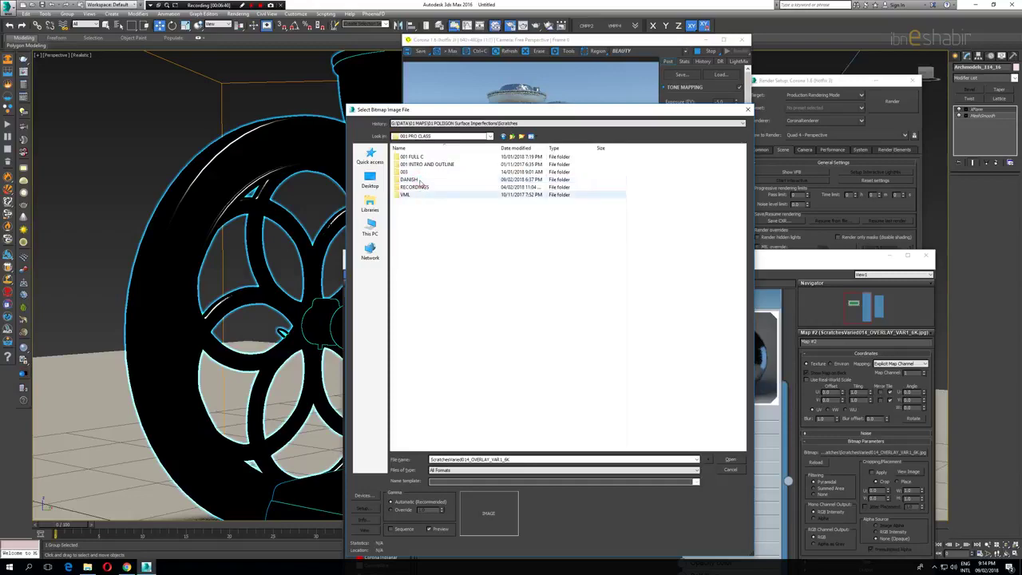
pyautogui.doubleClick(418, 177)
pyautogui.doubleClick(411, 202)
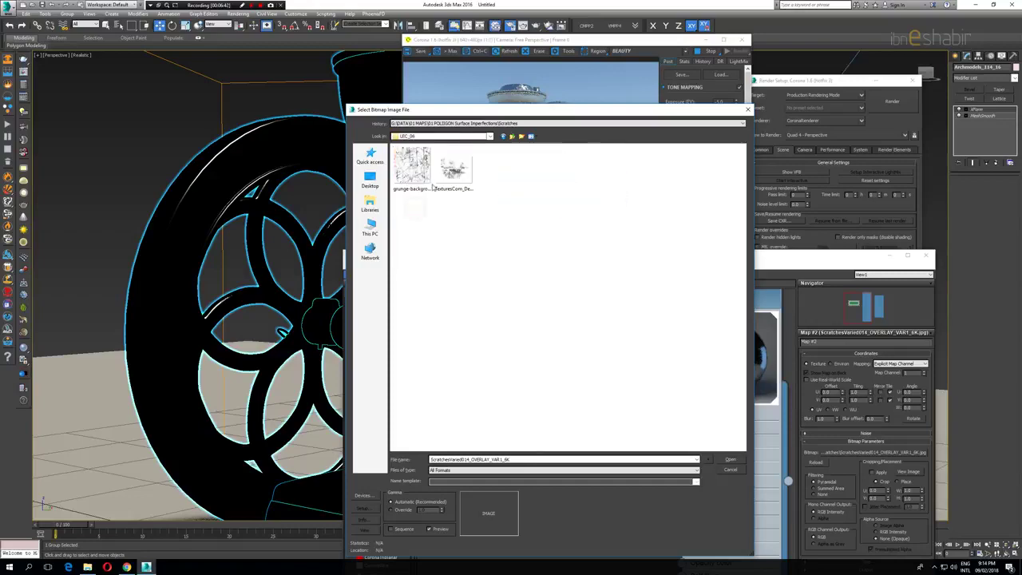
pyautogui.doubleClick(452, 175)
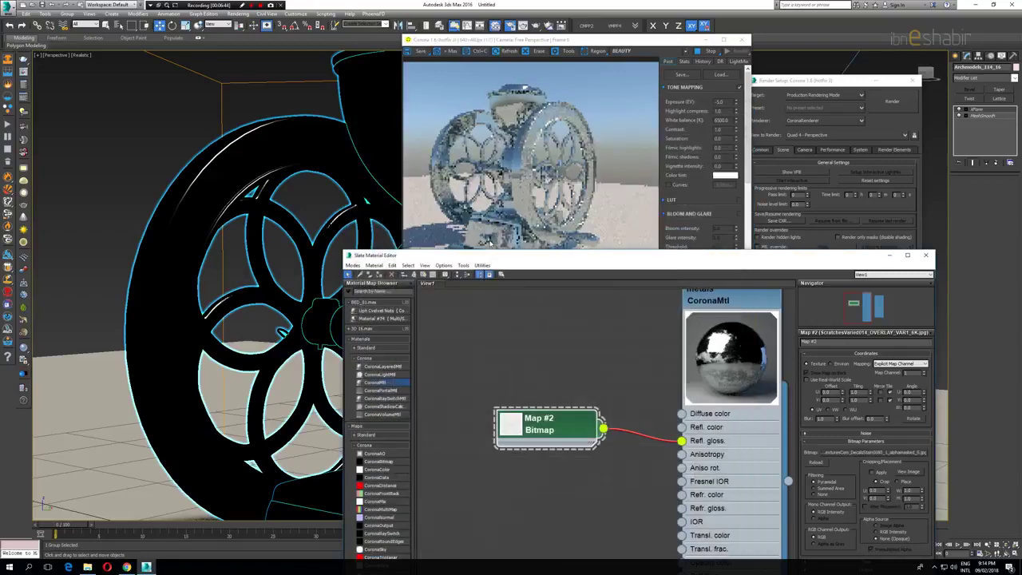
# Examine the stain map's effect on the grinder wheels' reflections in the interactive render.
pyautogui.scroll(2, 565, 114)
pyautogui.scroll(-1, 572, 113)
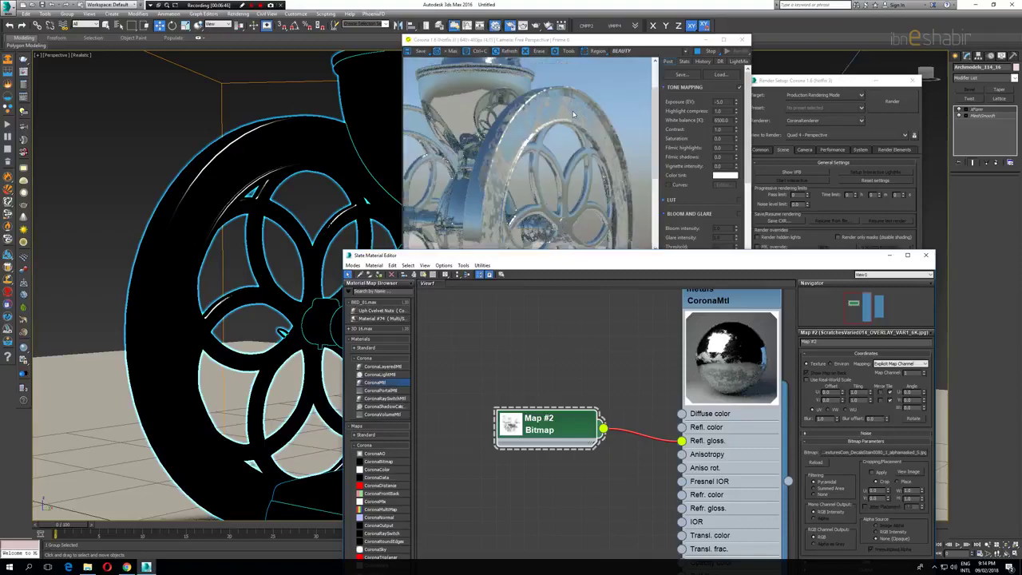
pyautogui.moveTo(575, 114); pyautogui.dragTo(532, 104, button='middle')
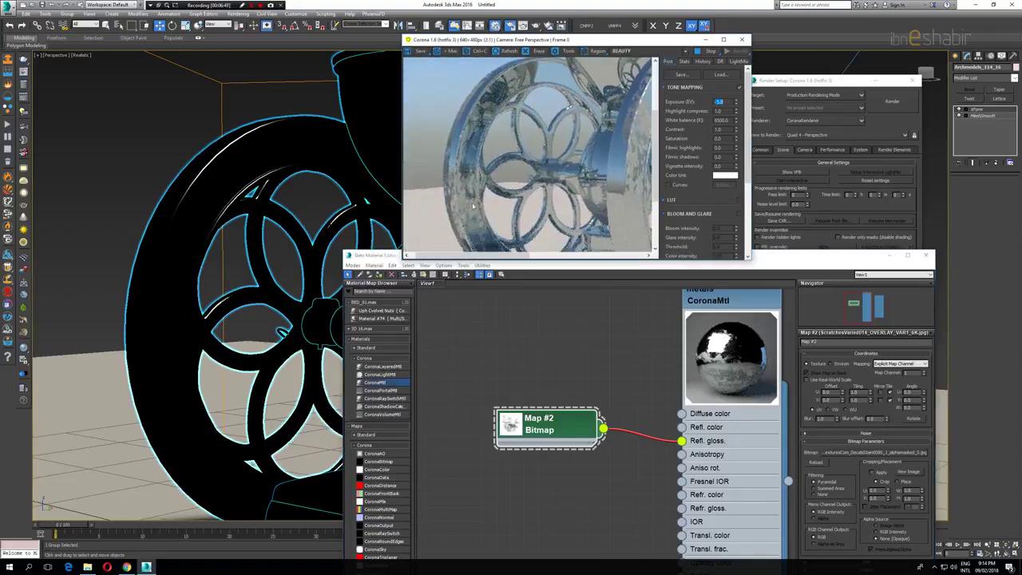
pyautogui.moveTo(591, 216); pyautogui.dragTo(550, 163, button='middle')
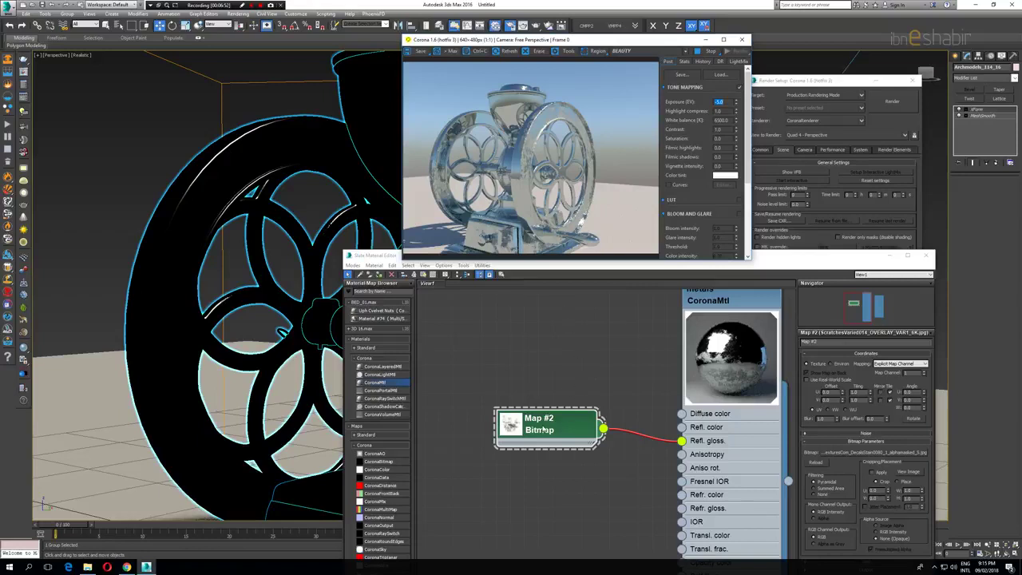
pyautogui.click(607, 399)
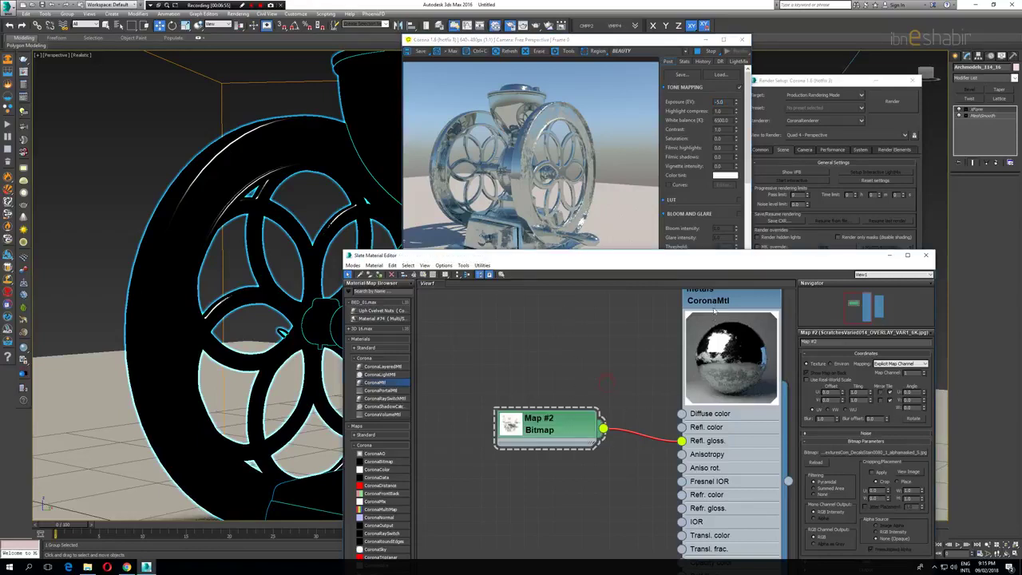
pyautogui.doubleClick(714, 306)
pyautogui.doubleClick(582, 430)
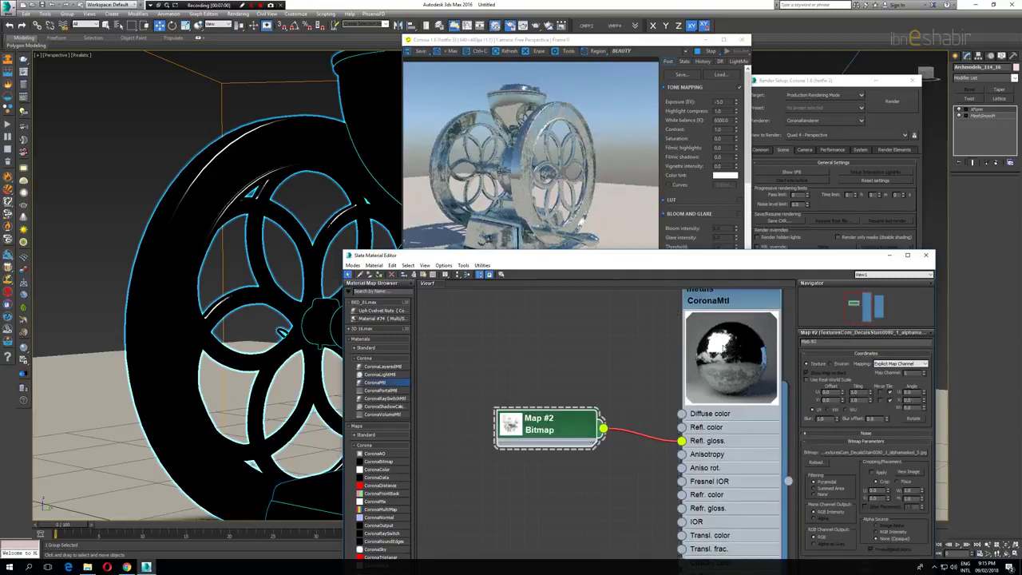
pyautogui.click(901, 453)
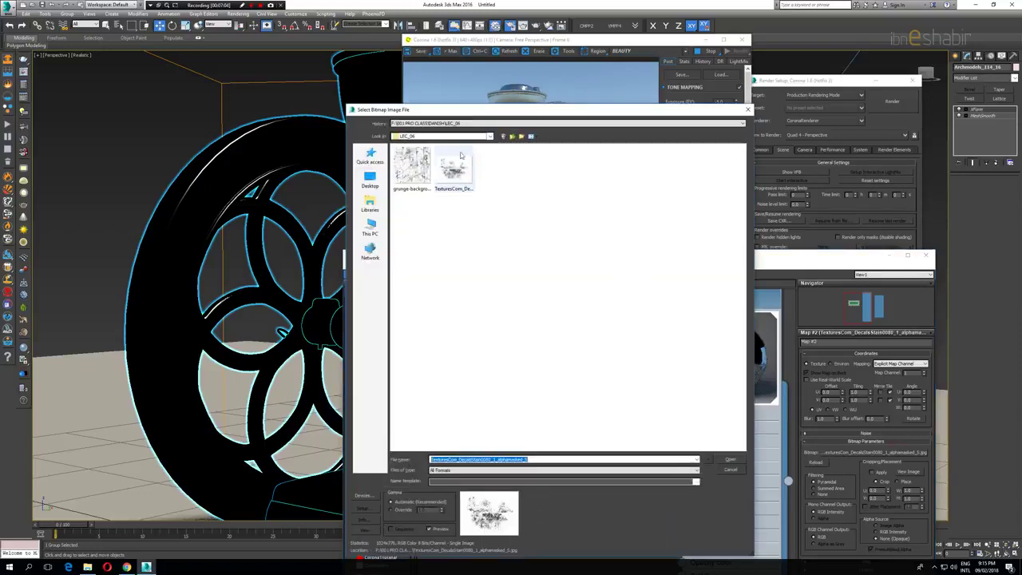
pyautogui.click(512, 136)
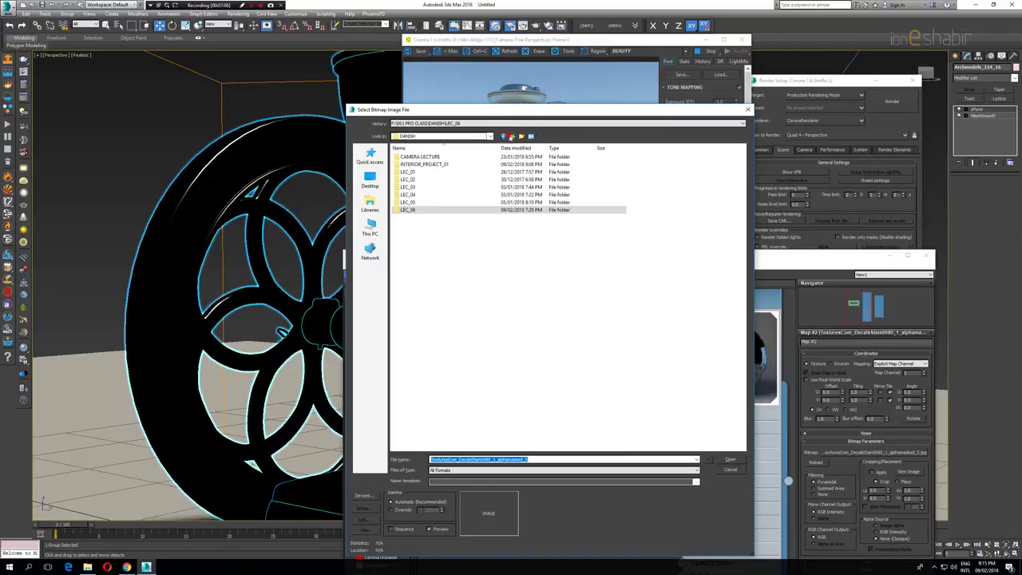
pyautogui.click(511, 136)
pyautogui.click(511, 137)
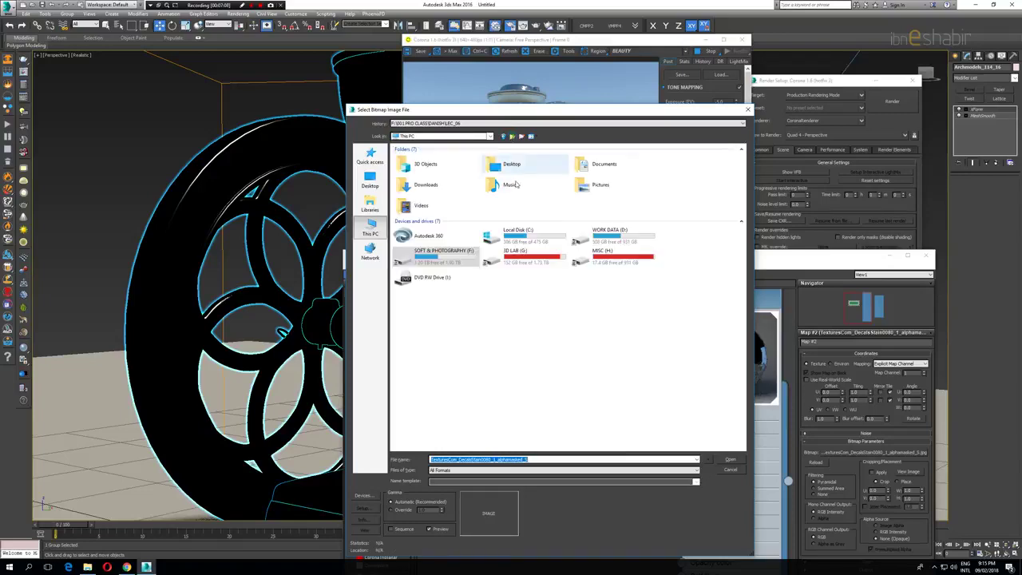
# Switch to Chrome and bring up the Google Images results for SCRATCH TEXTURE.
pyautogui.click(126, 567)
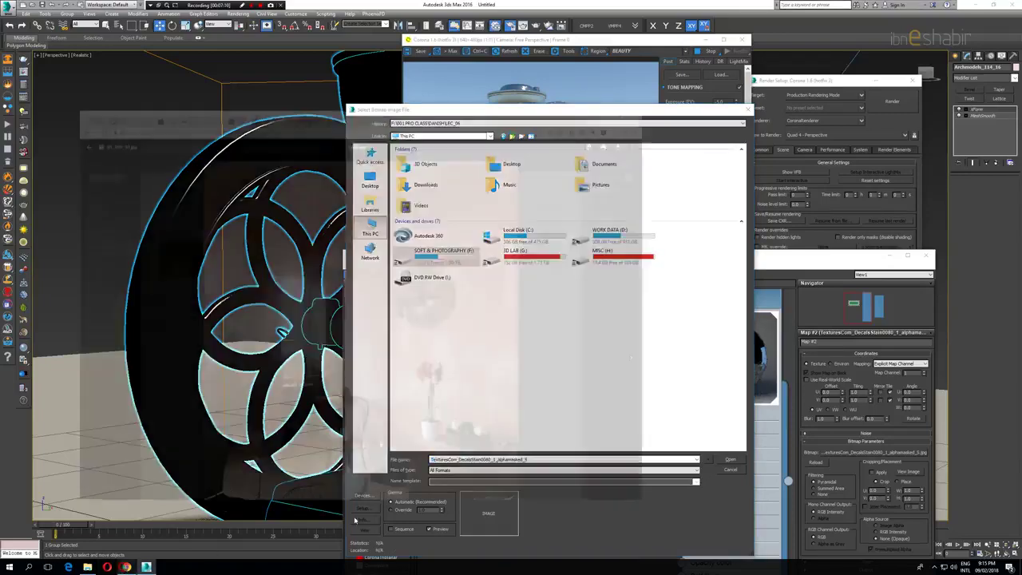
pyautogui.click(612, 14)
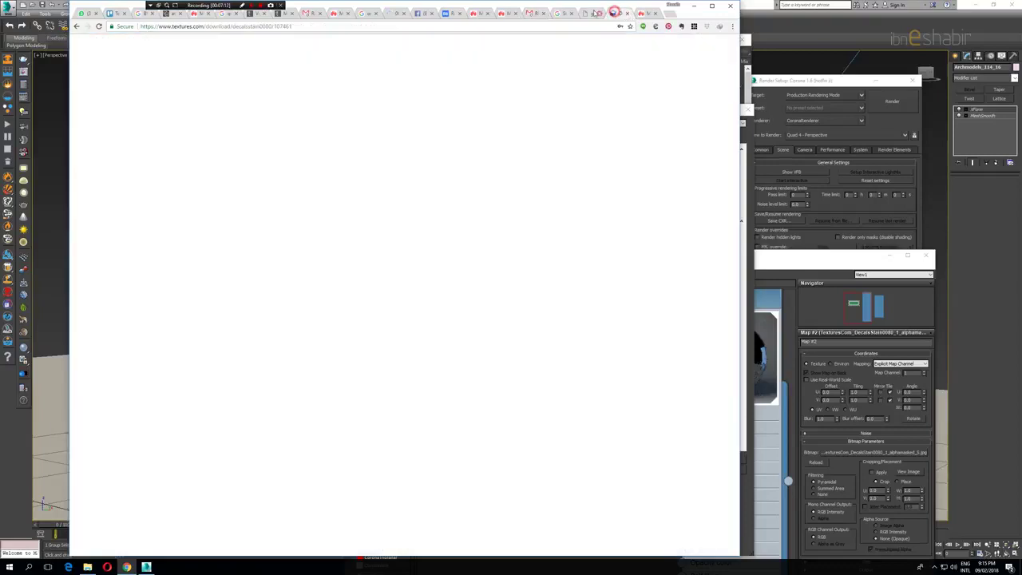
pyautogui.click(599, 13)
pyautogui.click(583, 13)
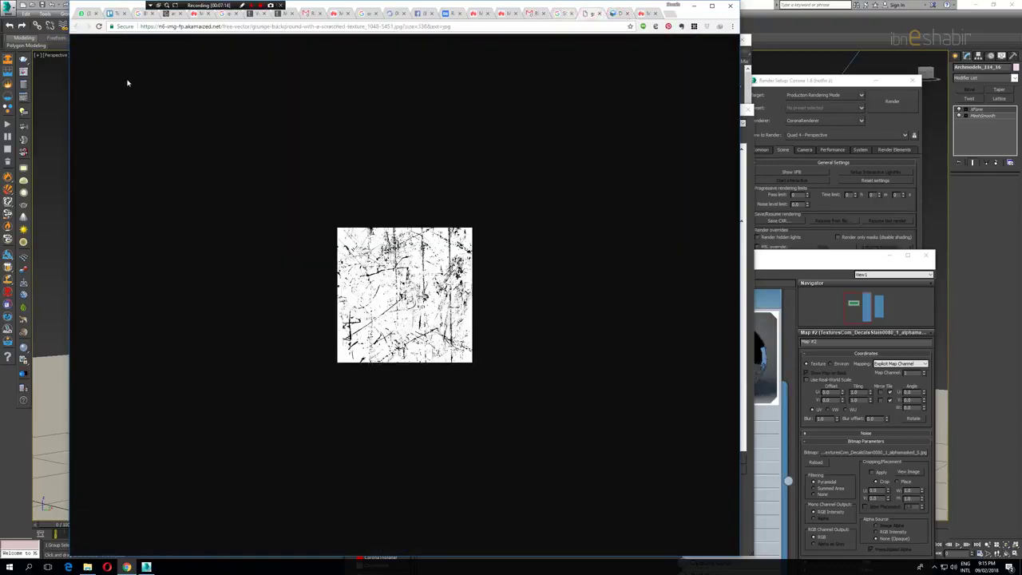
pyautogui.click(559, 14)
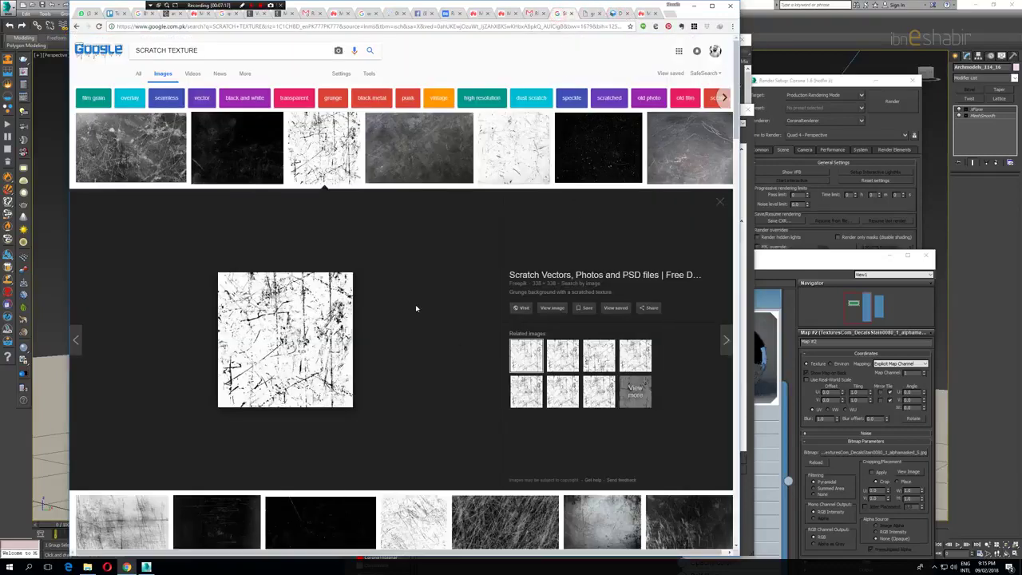
# Save the dark grey scratched metal image from the search results next to the other textures in the LEC_06 folder.
pyautogui.click(406, 140)
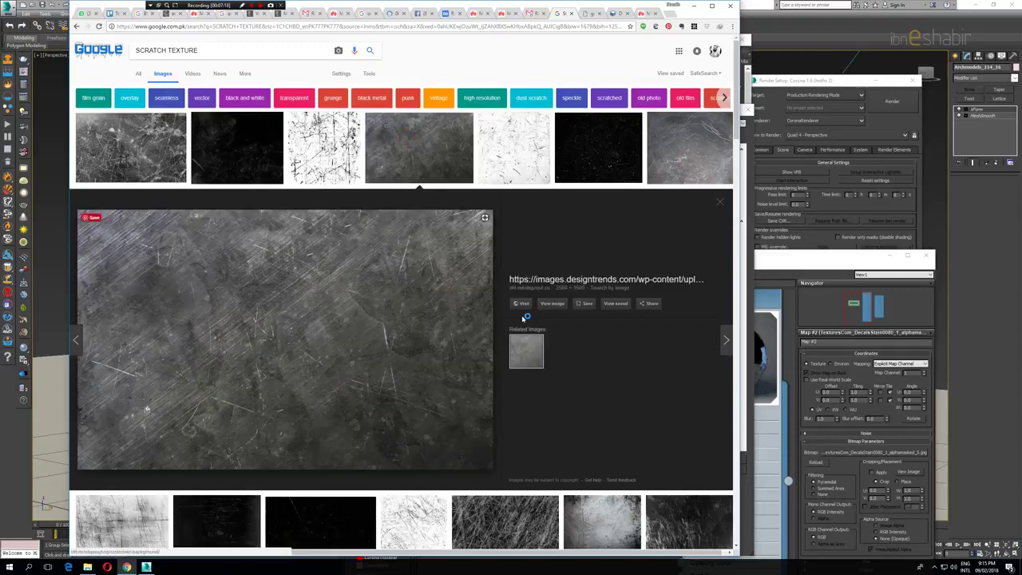
pyautogui.rightClick(433, 295)
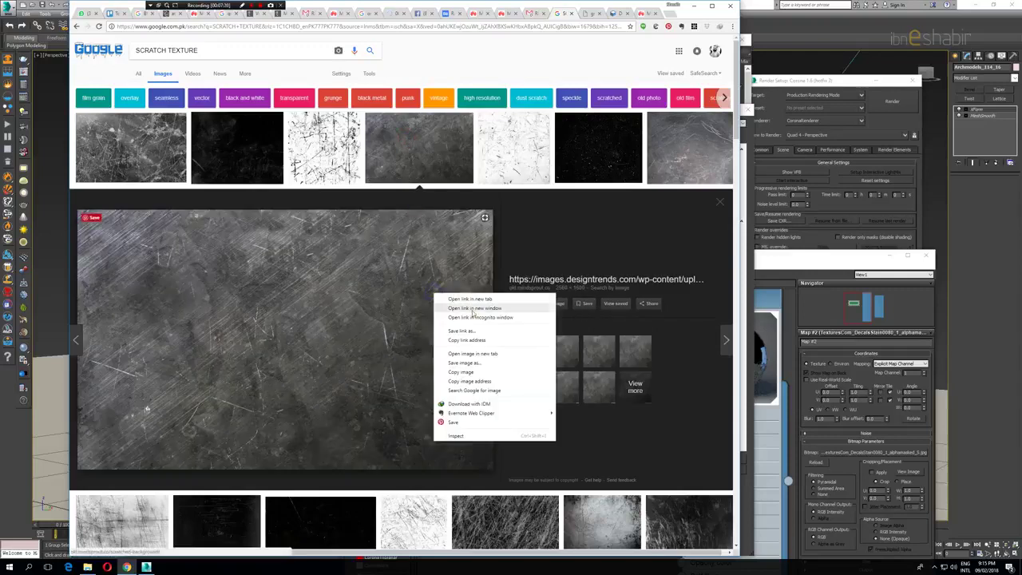
pyautogui.click(474, 362)
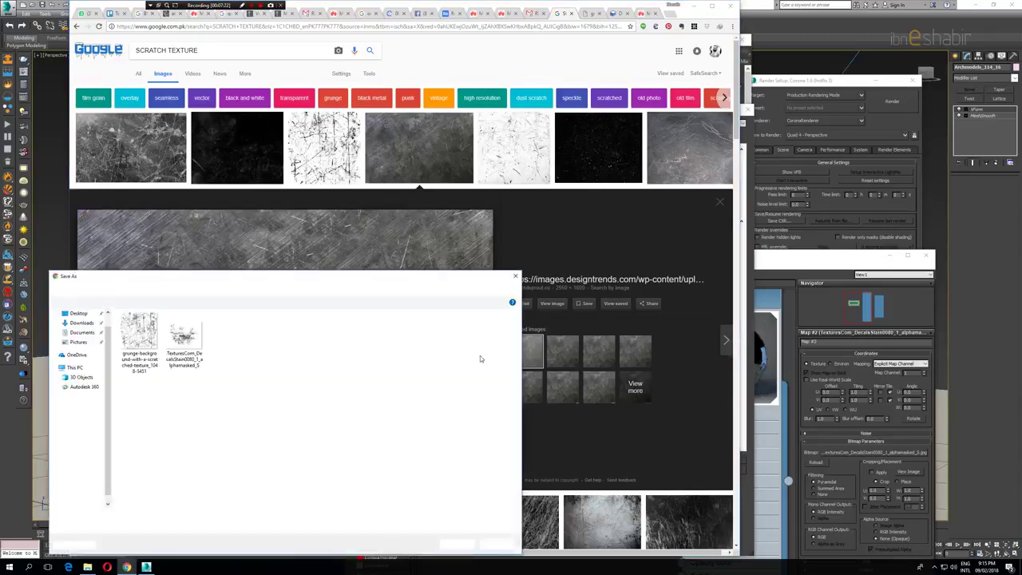
pyautogui.click(461, 544)
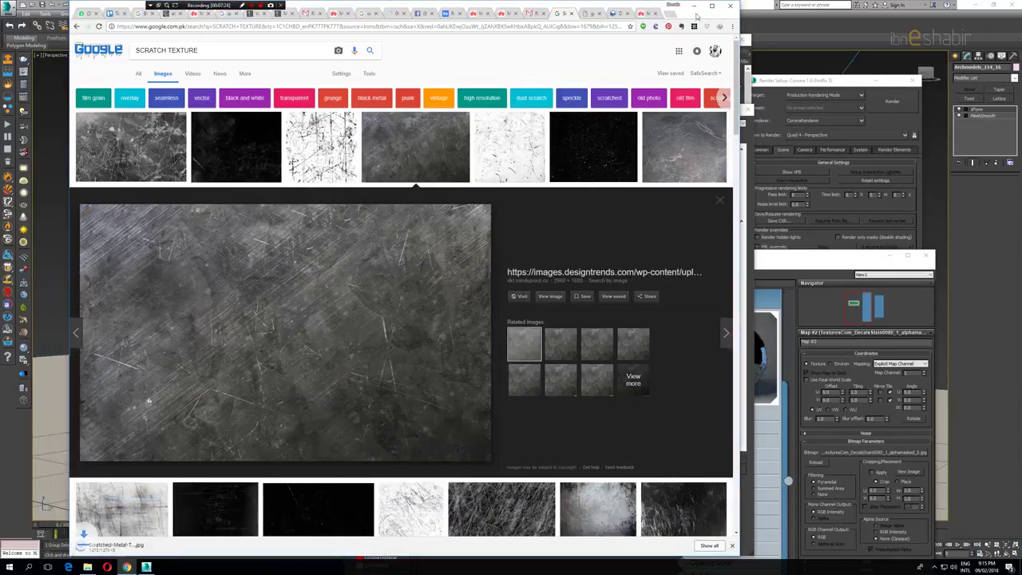
pyautogui.click(693, 6)
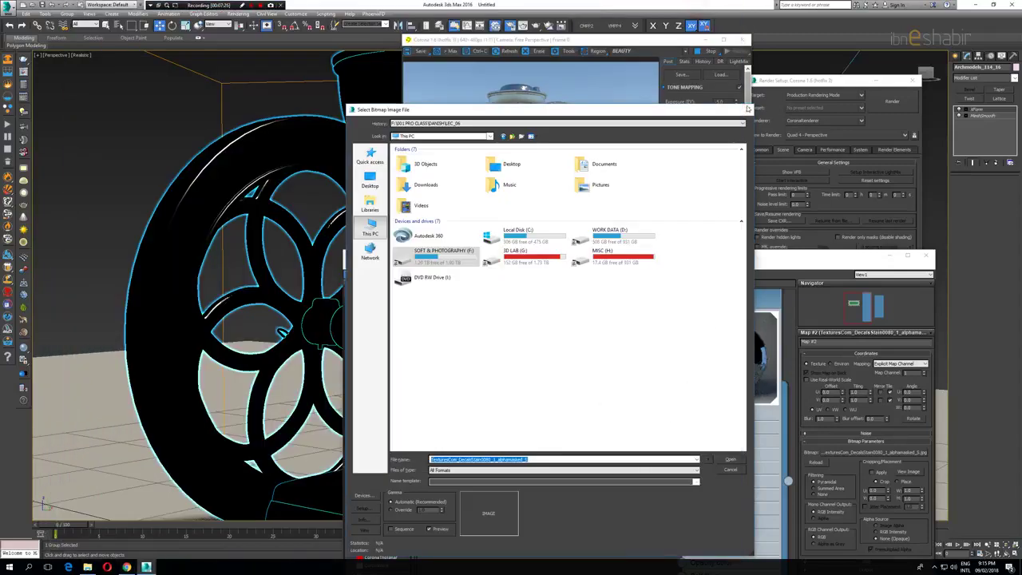
# Replace the glossiness bitmap's image with Scratched-Metal-Texture1.jpg from the LEC_06 folder and check the grinder's hopper in the render.
pyautogui.click(747, 110)
pyautogui.click(847, 454)
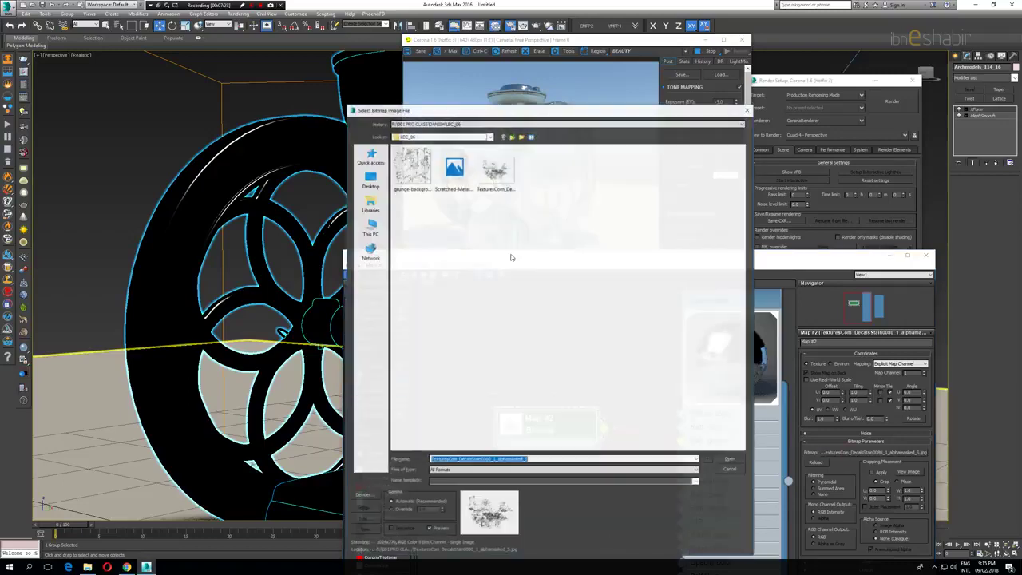
pyautogui.doubleClick(452, 173)
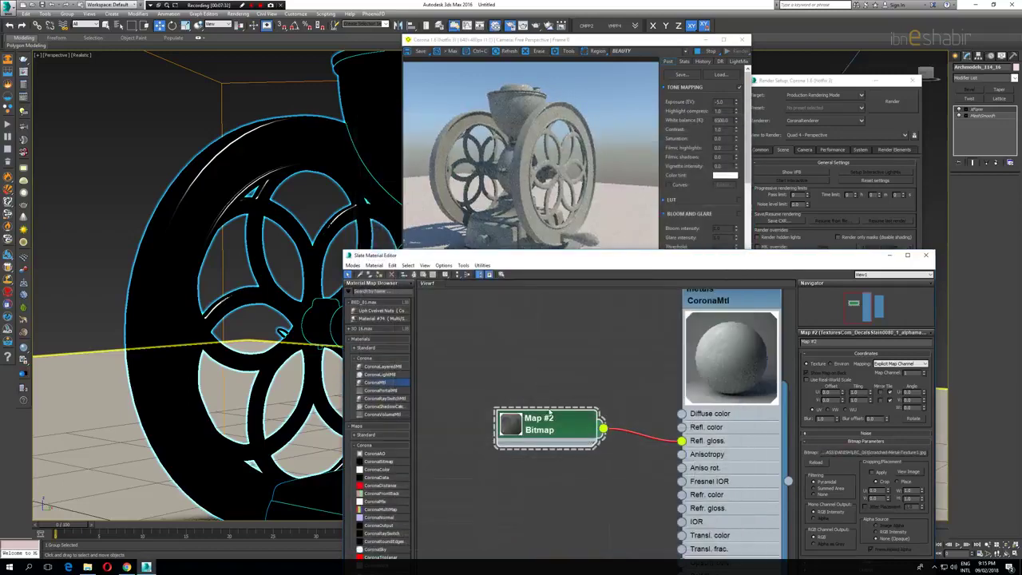
pyautogui.scroll(2, 518, 104)
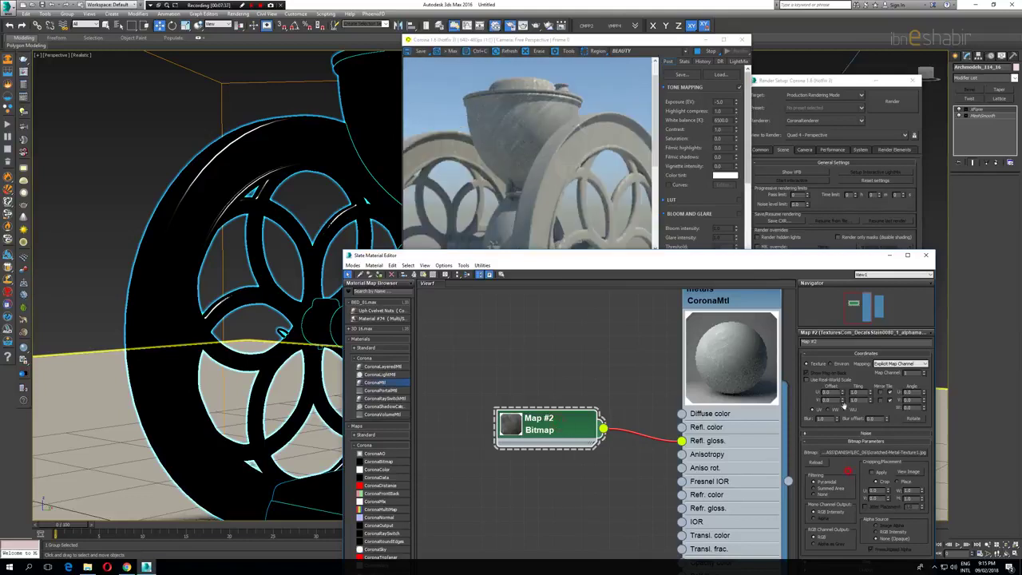
# Raise the RGB Level in the glossiness bitmap's output settings and inspect the grinder's hopper and wheels in the interactive render.
pyautogui.moveTo(843, 257); pyautogui.dragTo(820, 166)
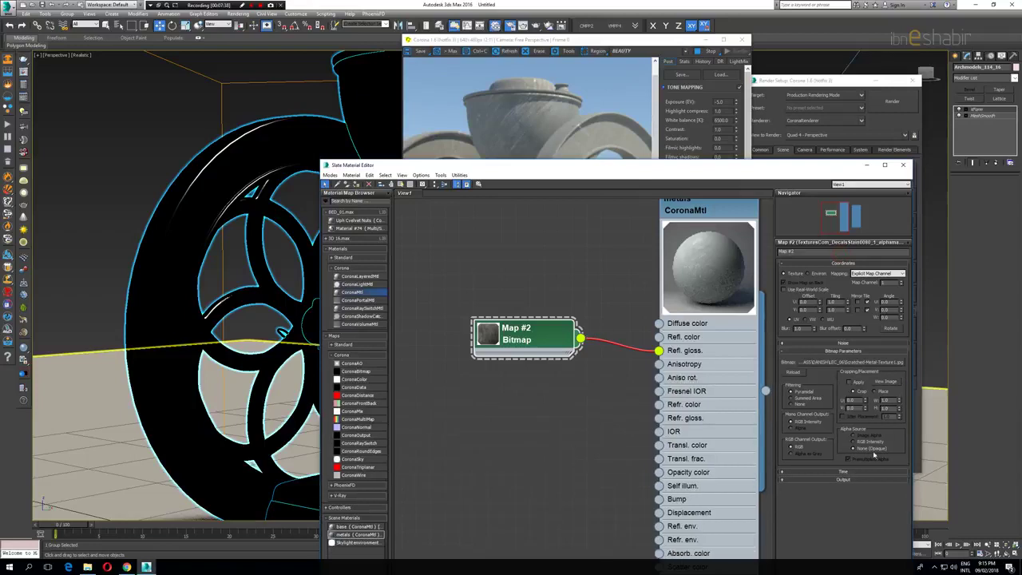
pyautogui.click(861, 480)
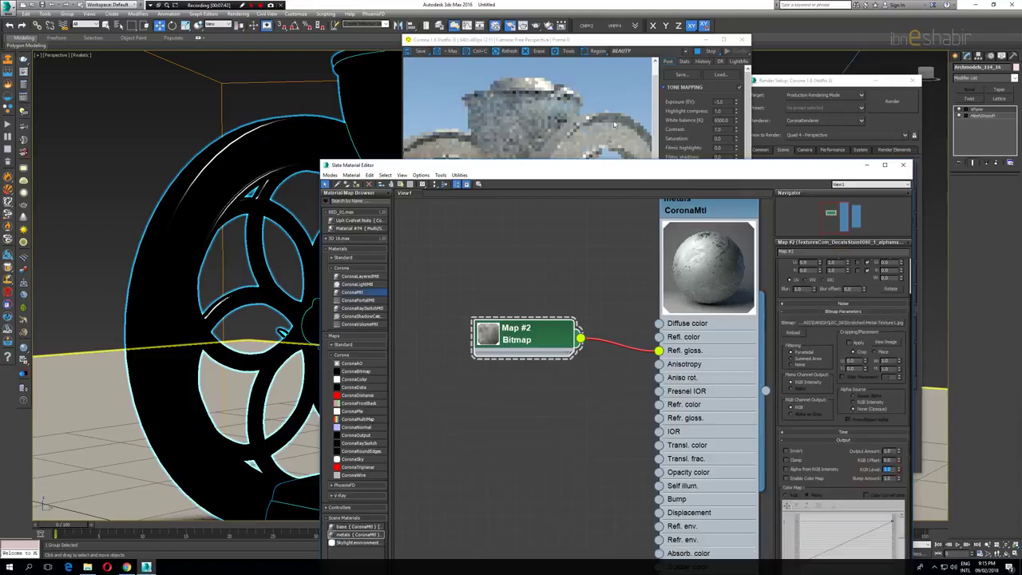
pyautogui.click(509, 137)
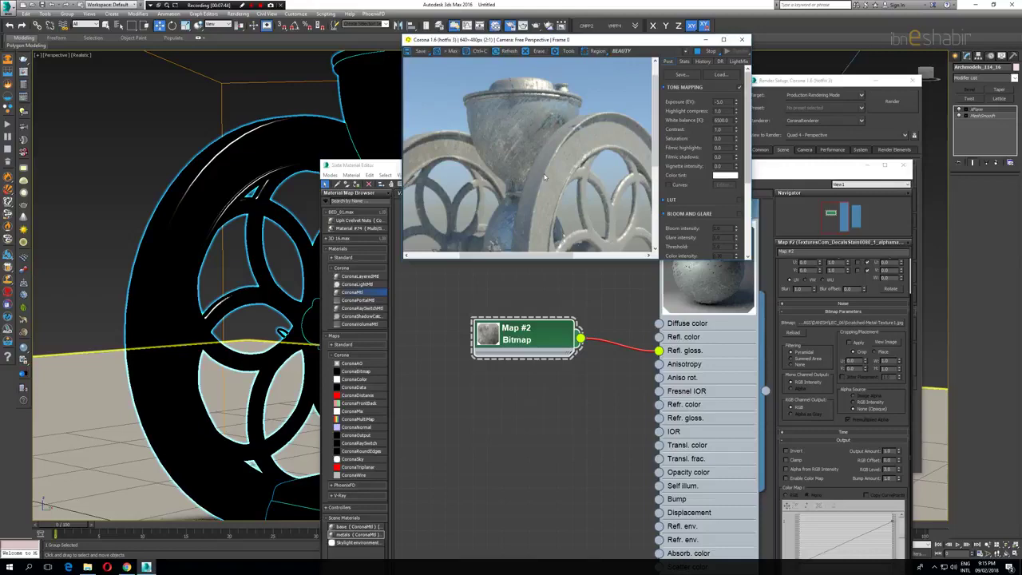
pyautogui.scroll(-2, 546, 177)
pyautogui.scroll(3, 512, 110)
pyautogui.scroll(-3, 505, 160)
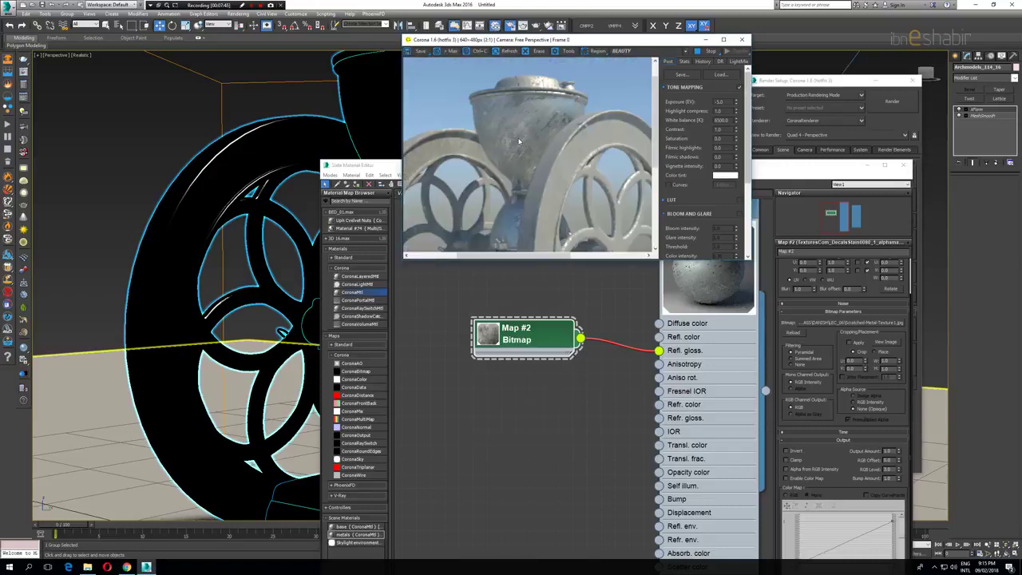
pyautogui.scroll(3, 479, 183)
pyautogui.scroll(-3, 463, 138)
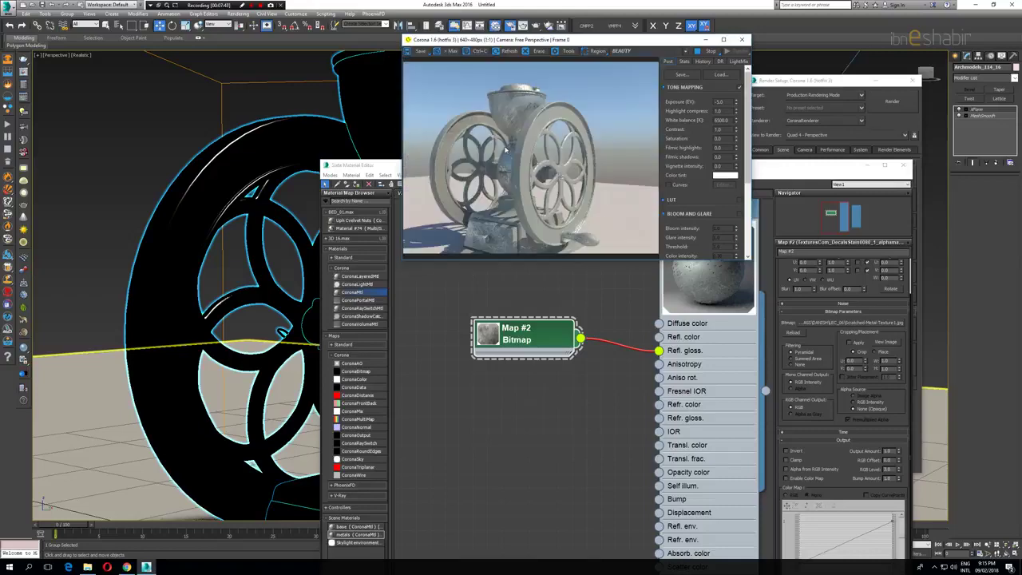
# Enlarge the Map #2 node's preview, increase the bitmap's RGB Level further and check the hopper's reflections in the render.
pyautogui.moveTo(793, 173); pyautogui.dragTo(793, 220)
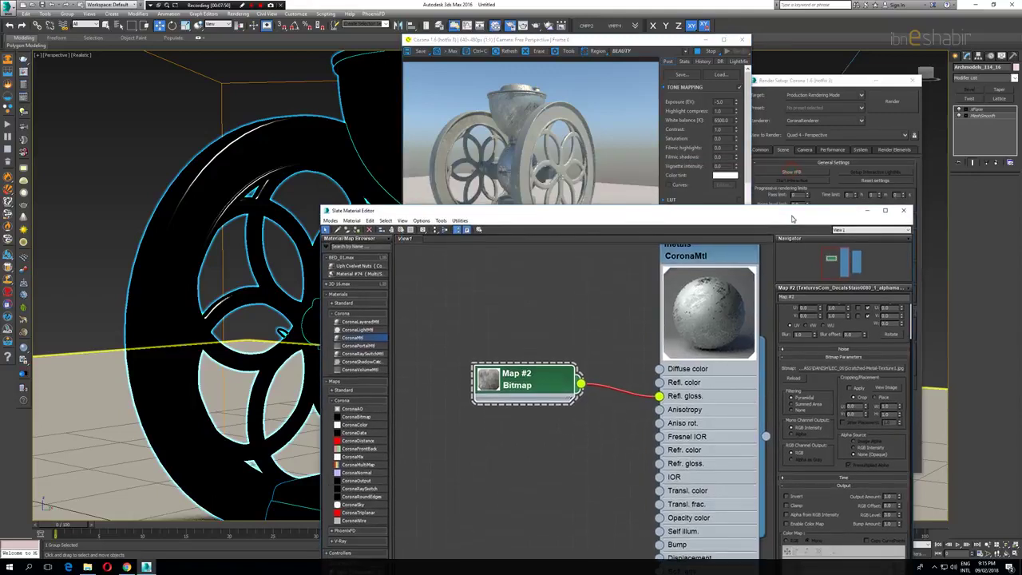
pyautogui.doubleClick(489, 383)
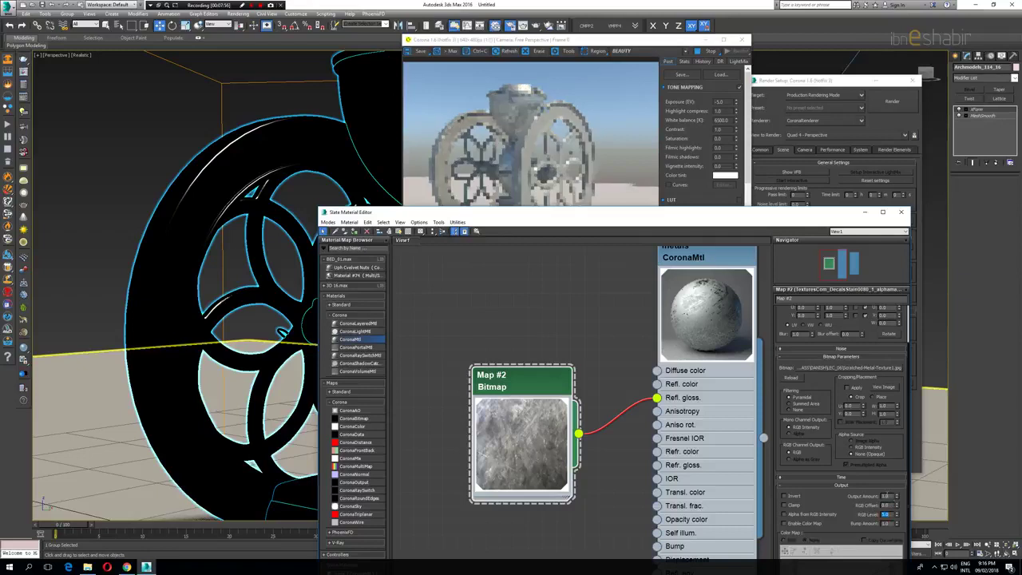
pyautogui.scroll(2, 497, 107)
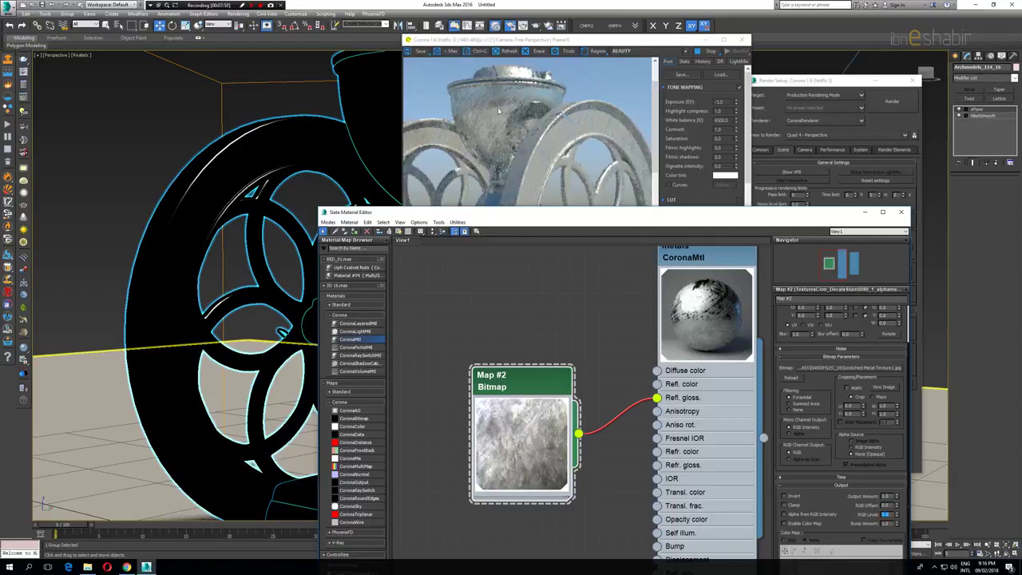
pyautogui.scroll(2, 498, 107)
pyautogui.scroll(-4, 498, 107)
pyautogui.moveTo(593, 214); pyautogui.dragTo(562, 195)
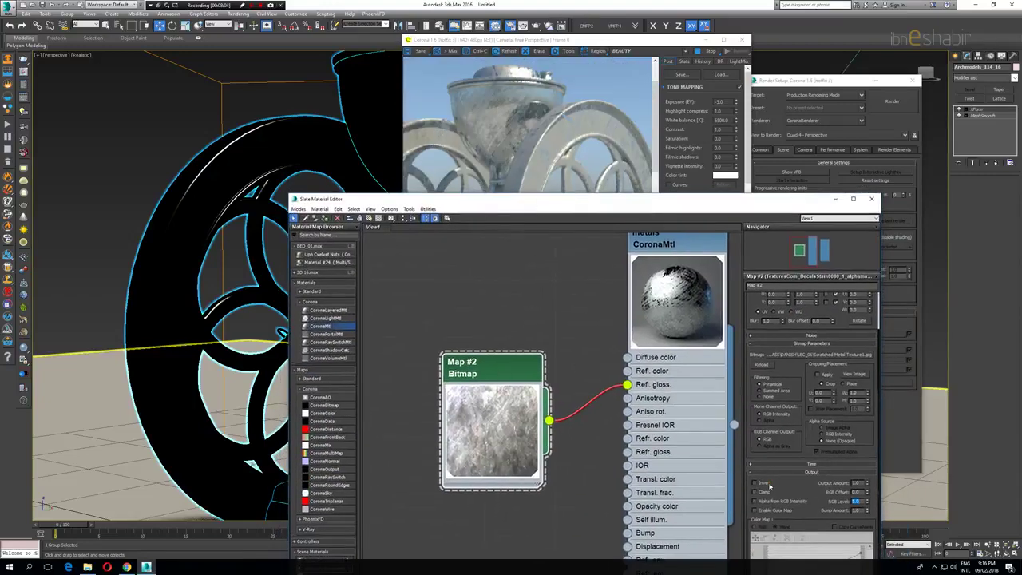
# Invert the glossiness bitmap's output and view the whole grinder in the interactive render.
pyautogui.click(759, 483)
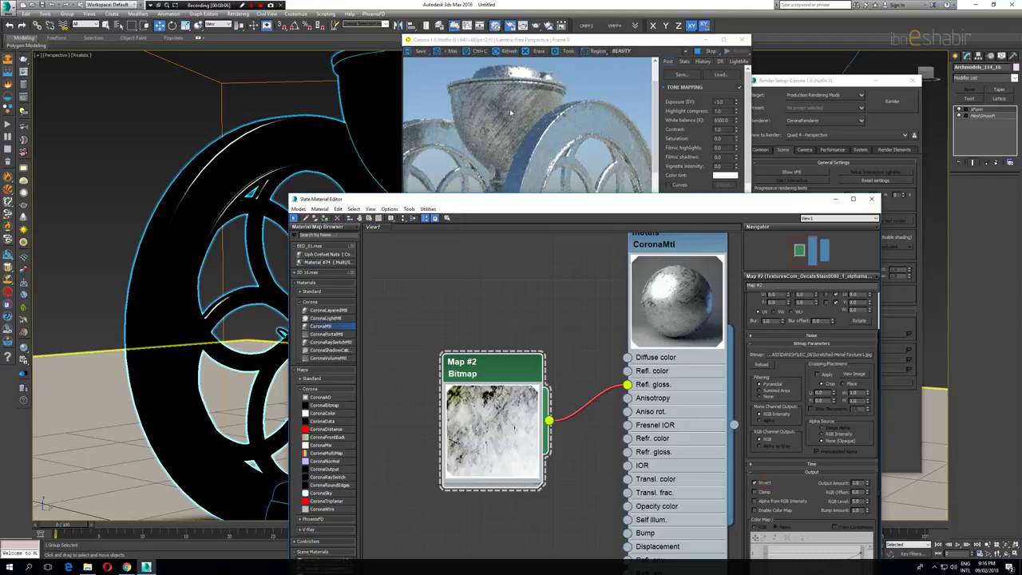
pyautogui.moveTo(562, 203); pyautogui.dragTo(546, 340)
pyautogui.scroll(-1, 555, 203)
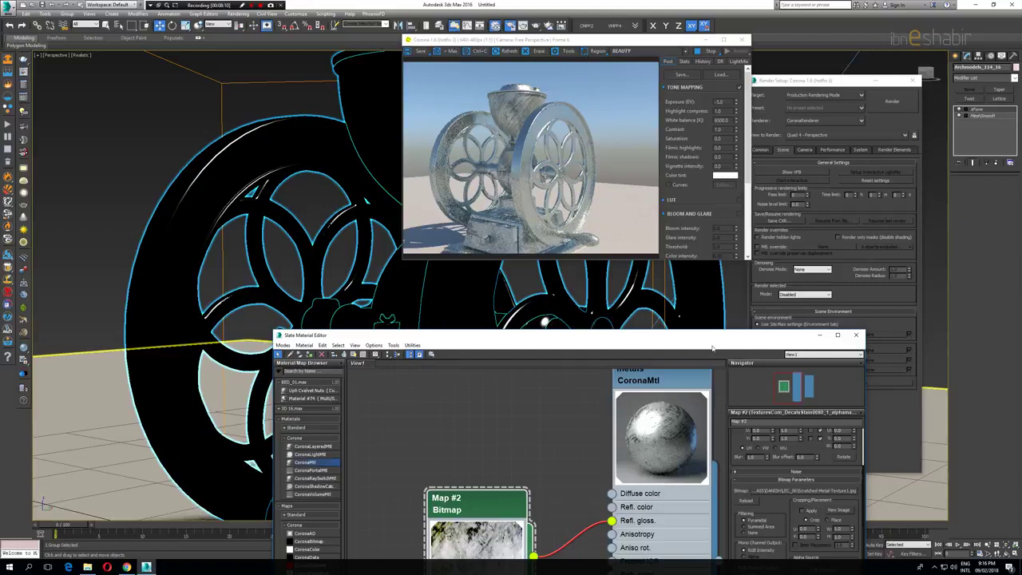
pyautogui.moveTo(716, 340); pyautogui.dragTo(691, 299)
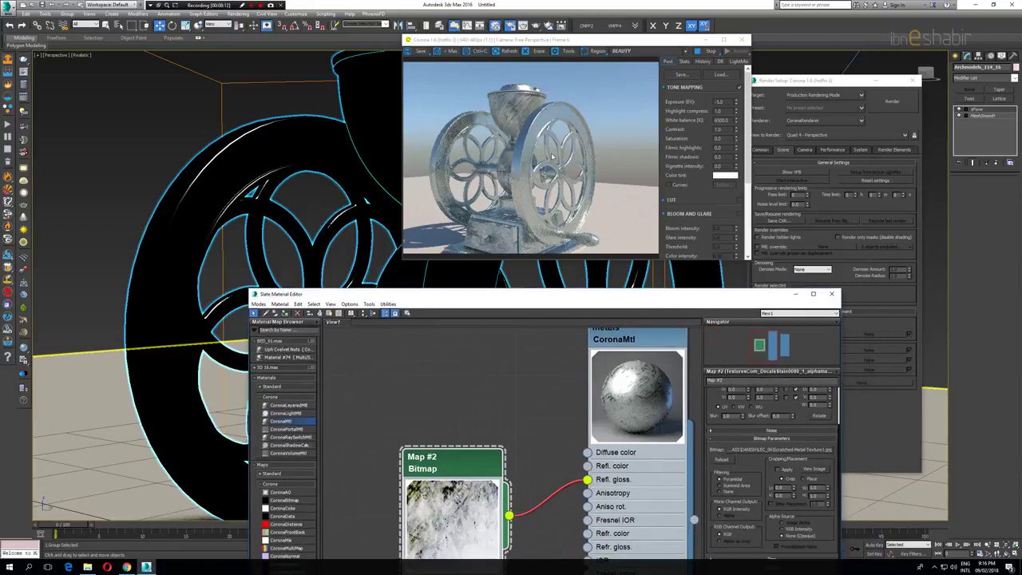
# Set the metals material's reflection color to a coppery brown and inspect the grinder's hopper and wheels closely in the render.
pyautogui.click(633, 346)
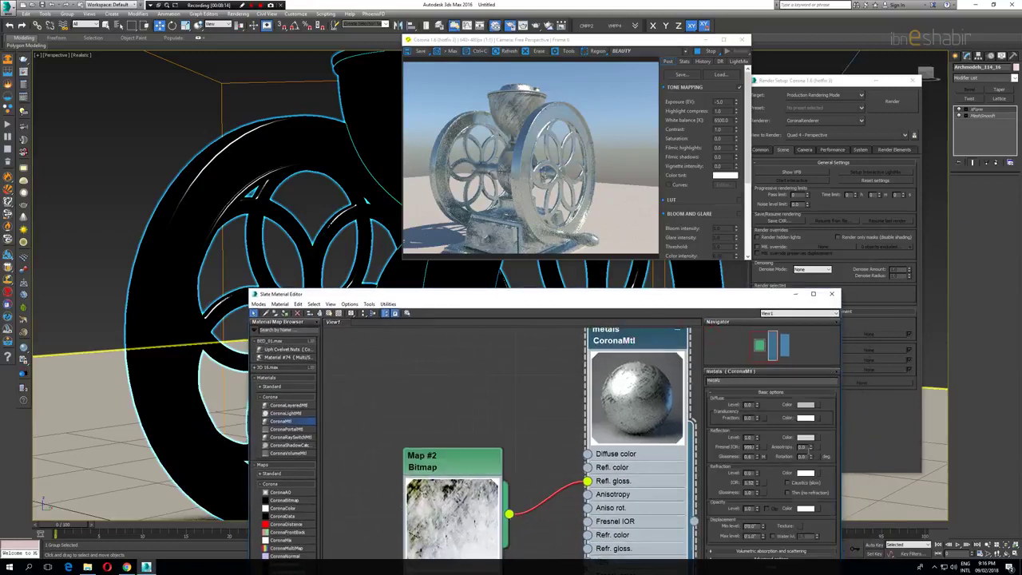
pyautogui.click(804, 438)
pyautogui.click(166, 81)
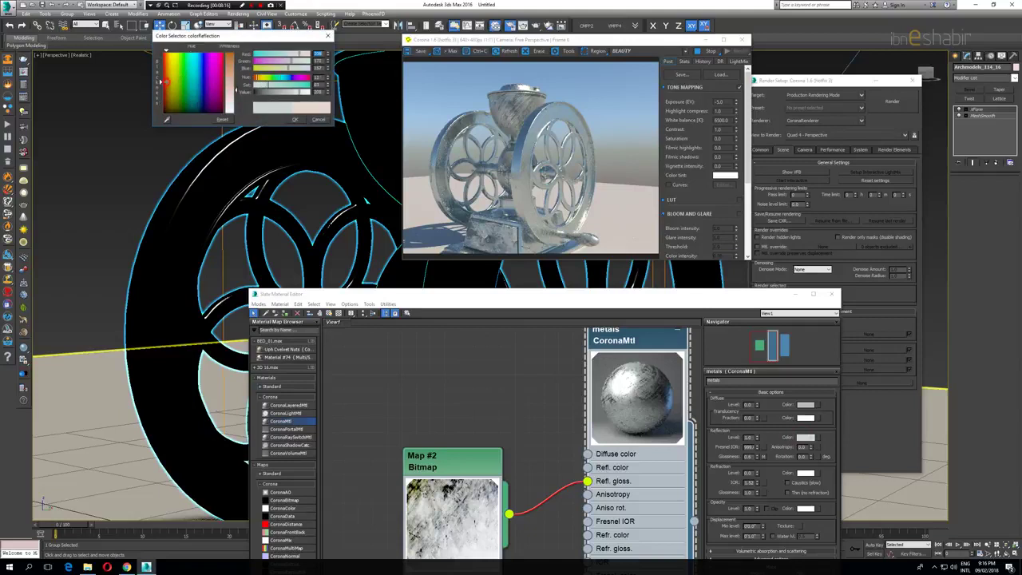
pyautogui.click(167, 87)
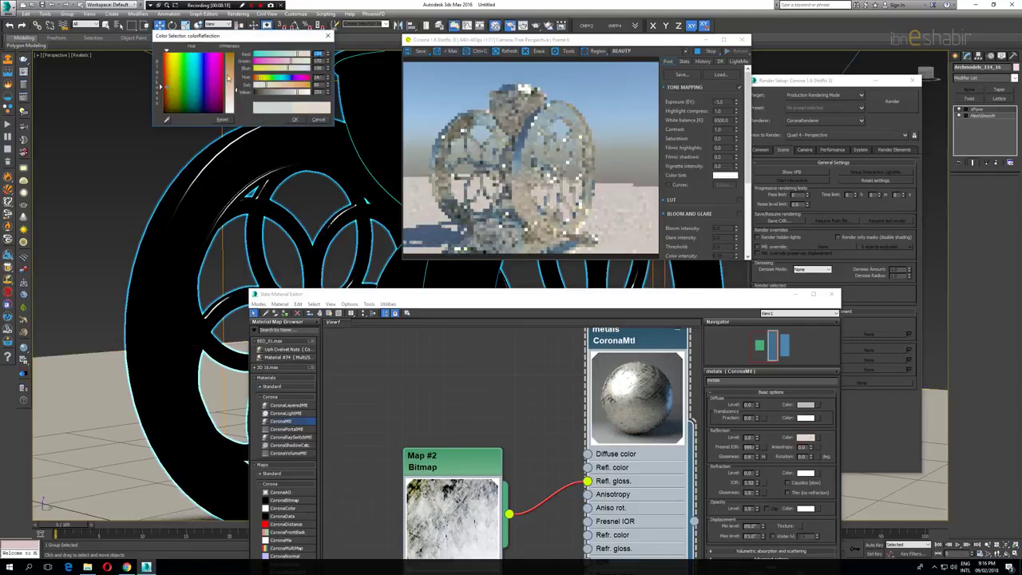
pyautogui.moveTo(228, 77); pyautogui.dragTo(229, 61)
pyautogui.click(277, 91)
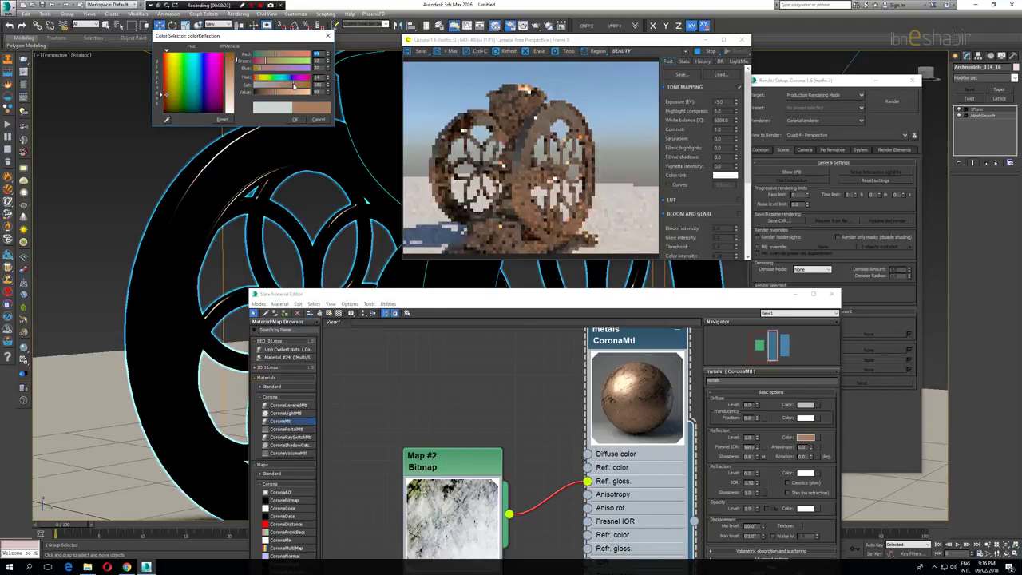
pyautogui.scroll(2, 503, 108)
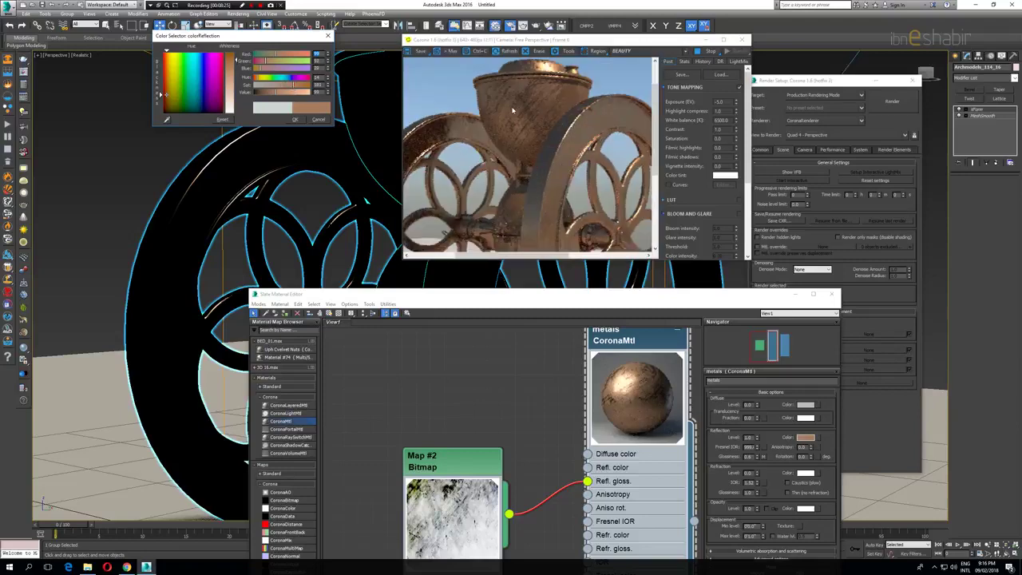
pyautogui.scroll(1, 549, 108)
pyautogui.scroll(-3, 551, 107)
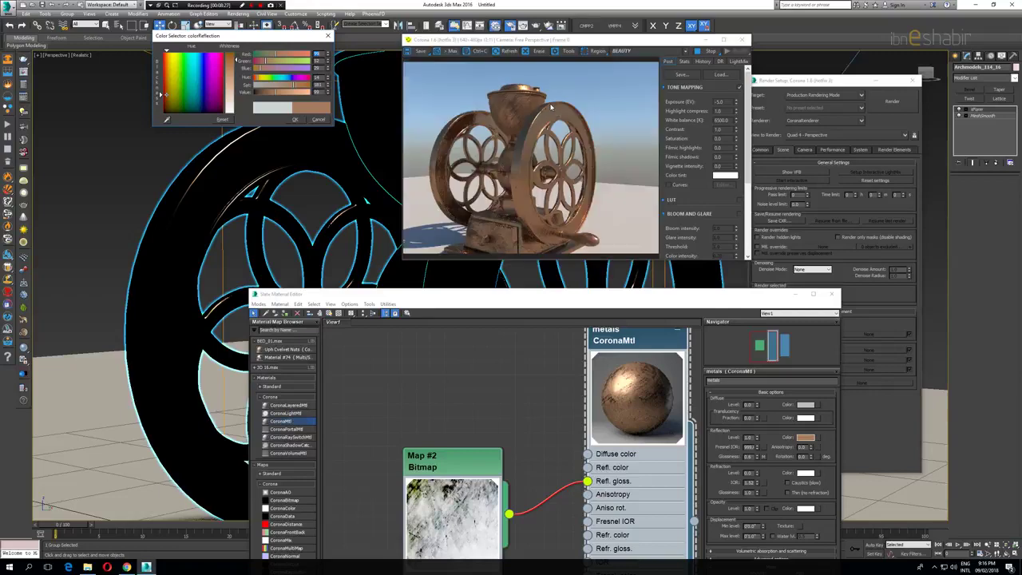
pyautogui.scroll(2, 540, 173)
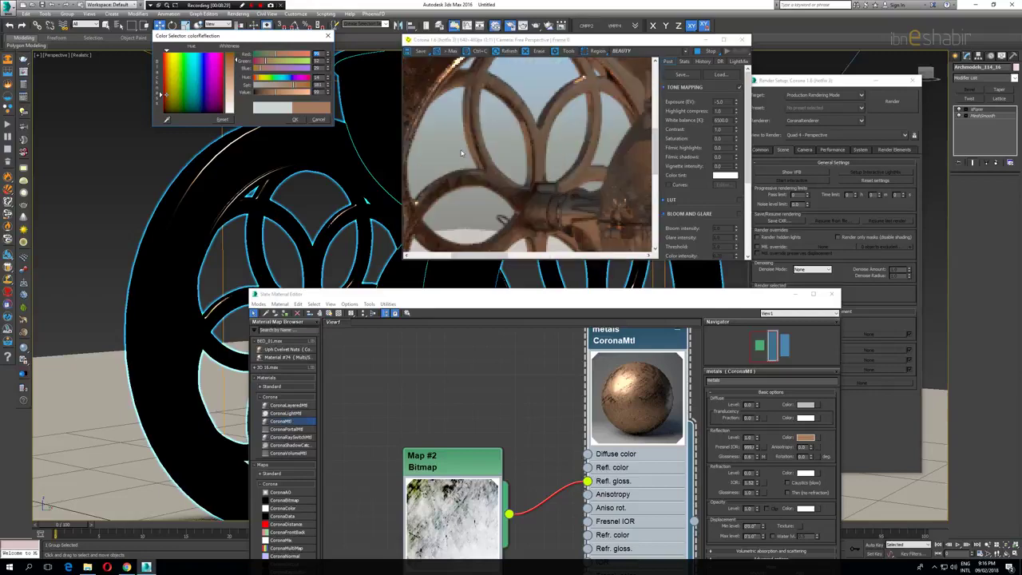
# Change the metals material's reflection color to a light golden orange and inspect the grinder's hopper and wheels in the interactive render.
pyautogui.scroll(-2, 543, 176)
pyautogui.scroll(2, 549, 180)
pyautogui.moveTo(595, 199); pyautogui.dragTo(581, 125, button='middle')
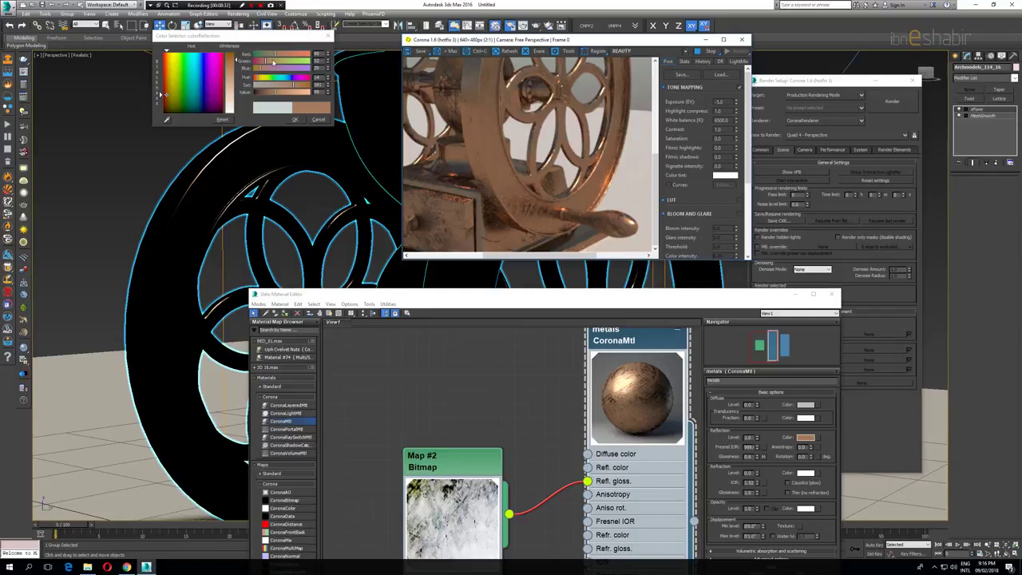
pyautogui.moveTo(264, 78); pyautogui.dragTo(286, 93)
pyautogui.moveTo(292, 54); pyautogui.dragTo(297, 56)
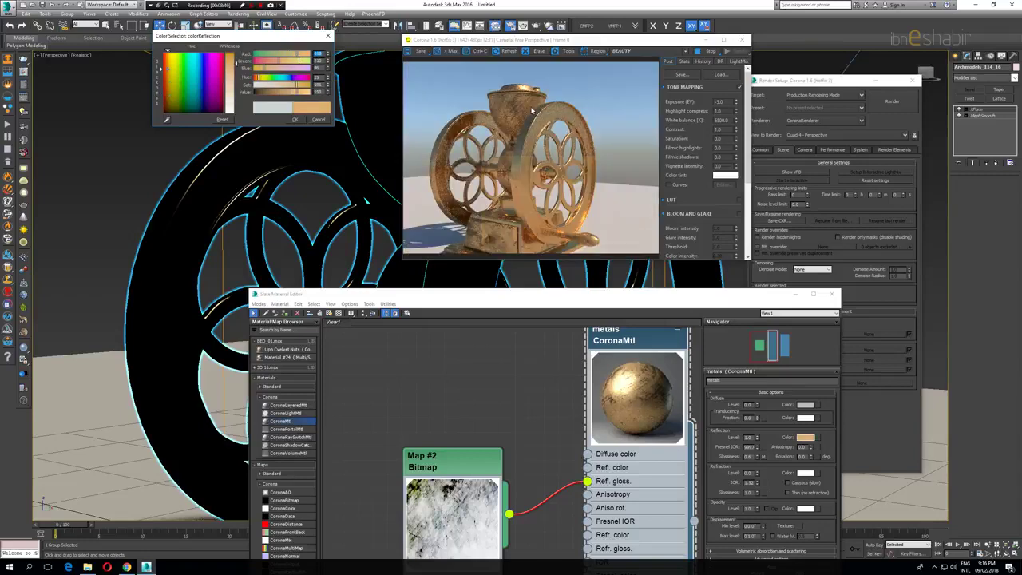
pyautogui.scroll(2, 531, 110)
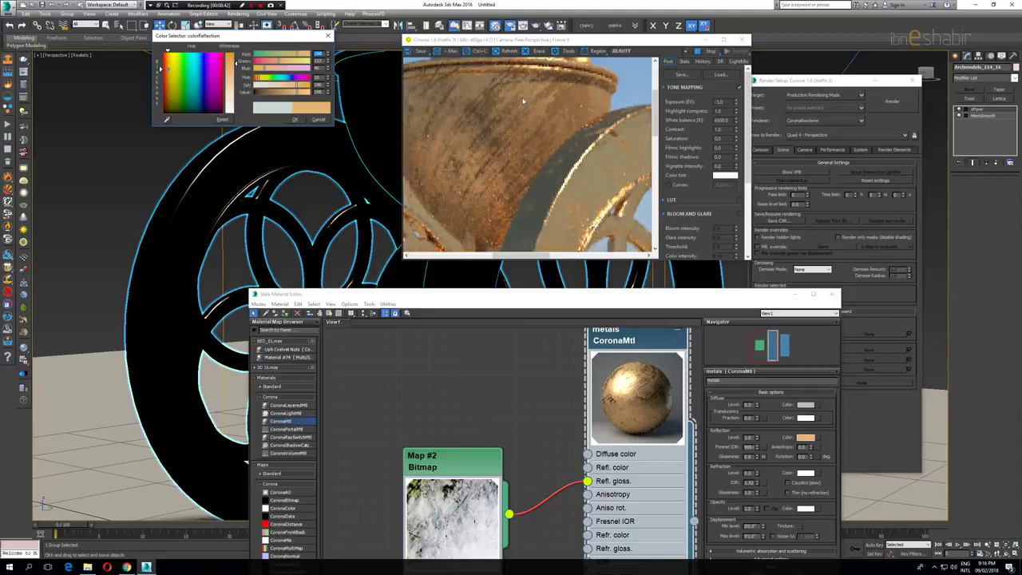
pyautogui.scroll(-2, 568, 132)
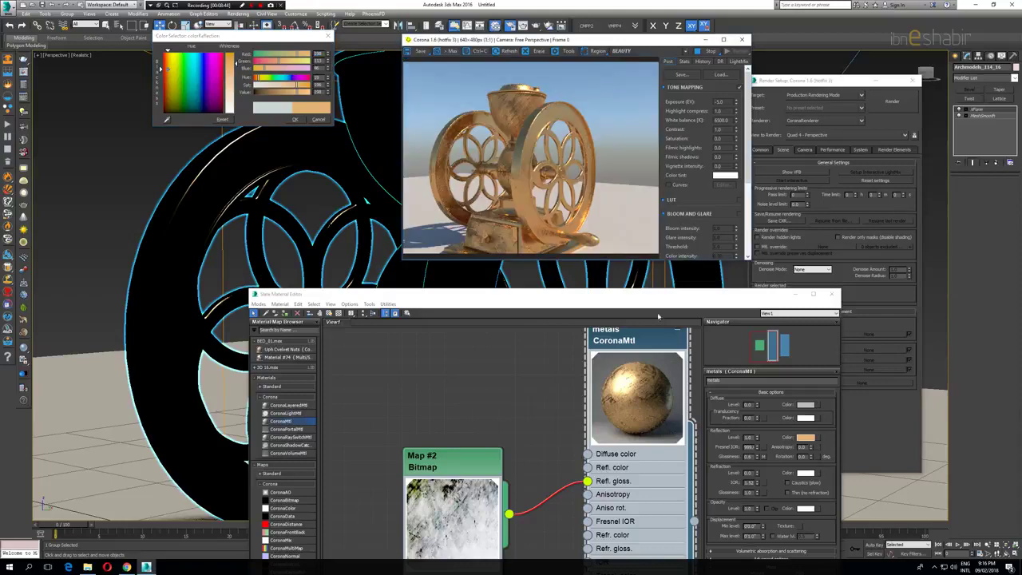
# Stop the interactive render and reposition the Slate Material Editor so the metals material's full parameters and maps list are accessible.
pyautogui.moveTo(656, 295); pyautogui.dragTo(595, 153)
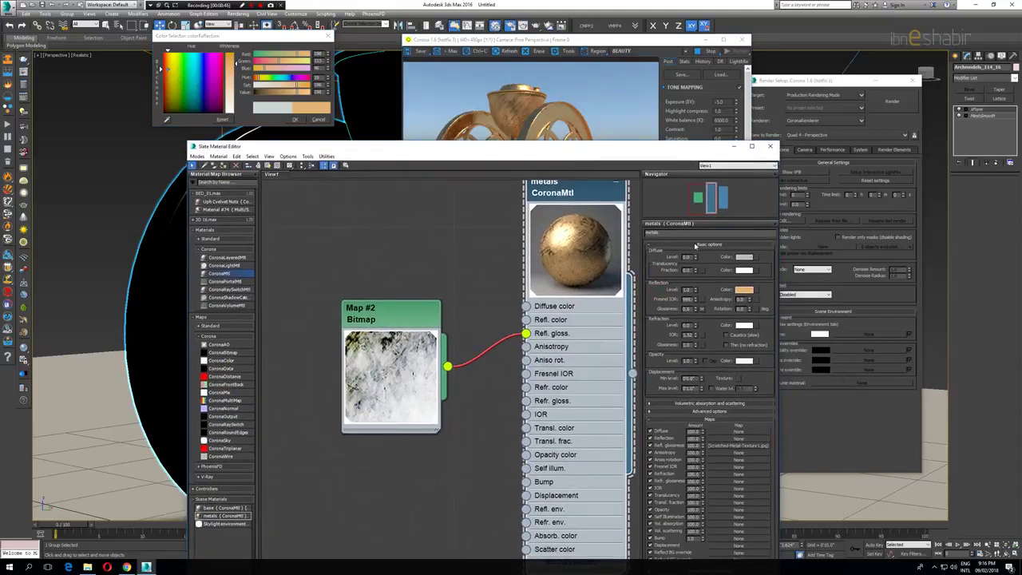
pyautogui.click(713, 51)
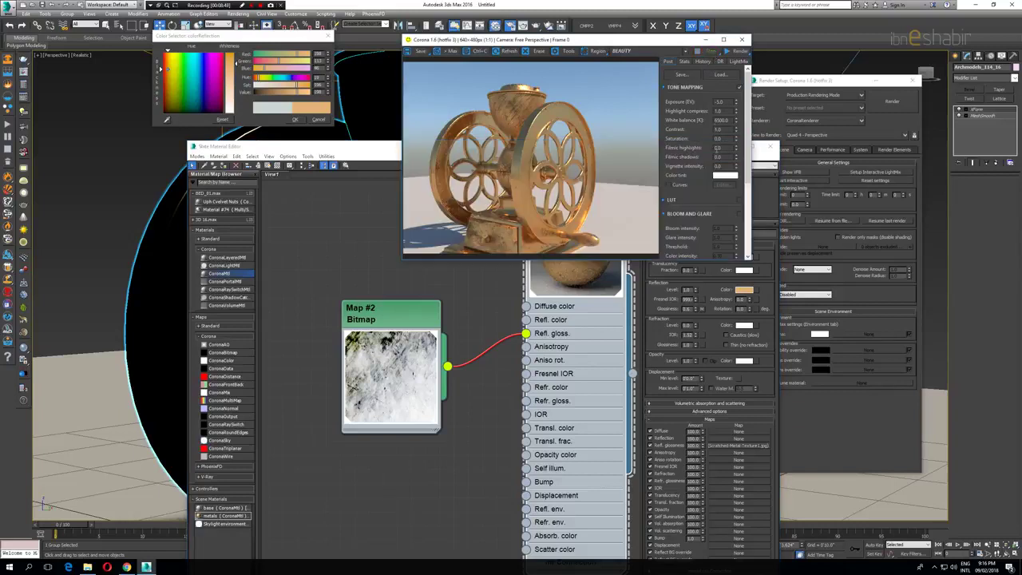
pyautogui.click(764, 164)
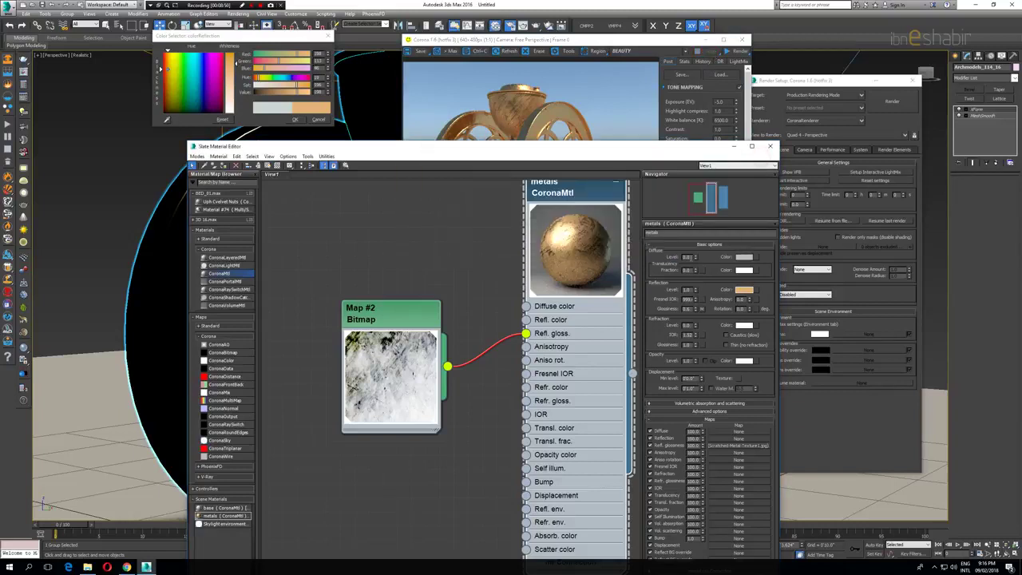